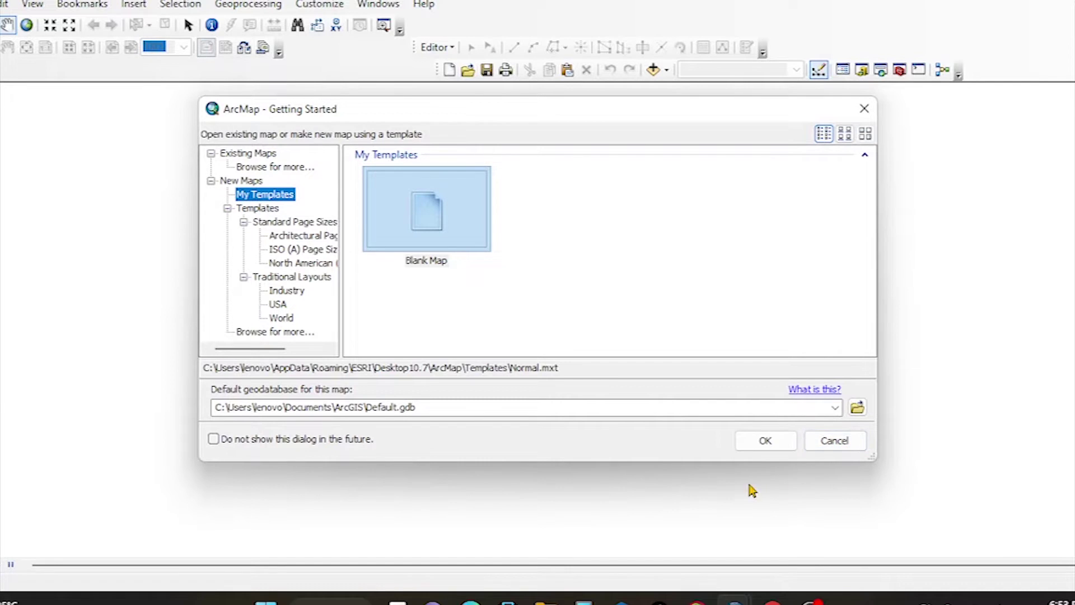
Dismiss the Getting Started dialog without a template to begin a blank map document.
left_click(835, 445)
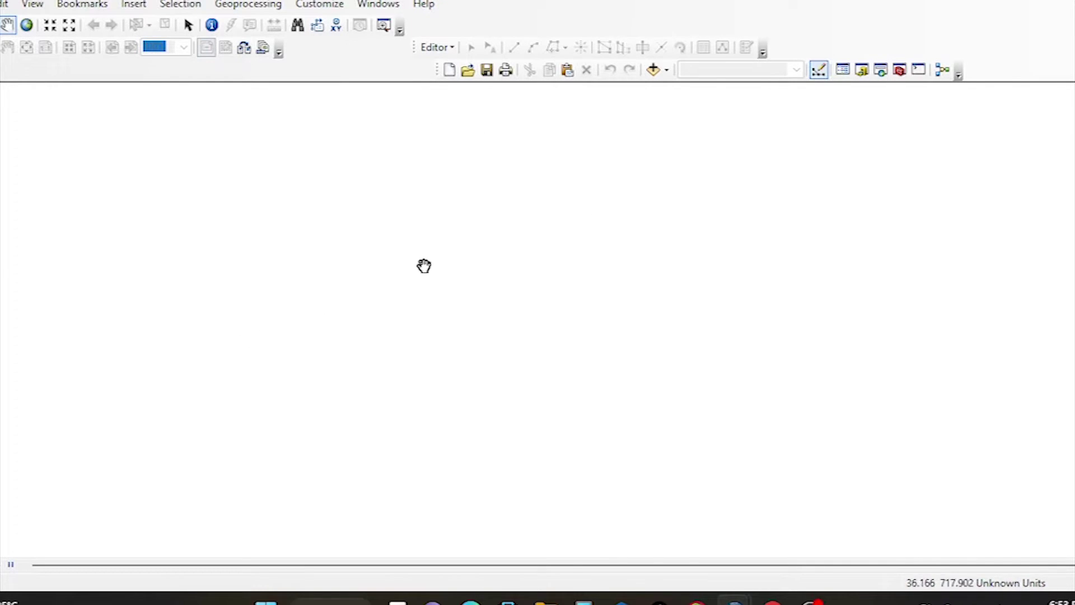
Show the Catalog window listing Home - Documents\ArcGIS and Folder Connections.
left_click(862, 70)
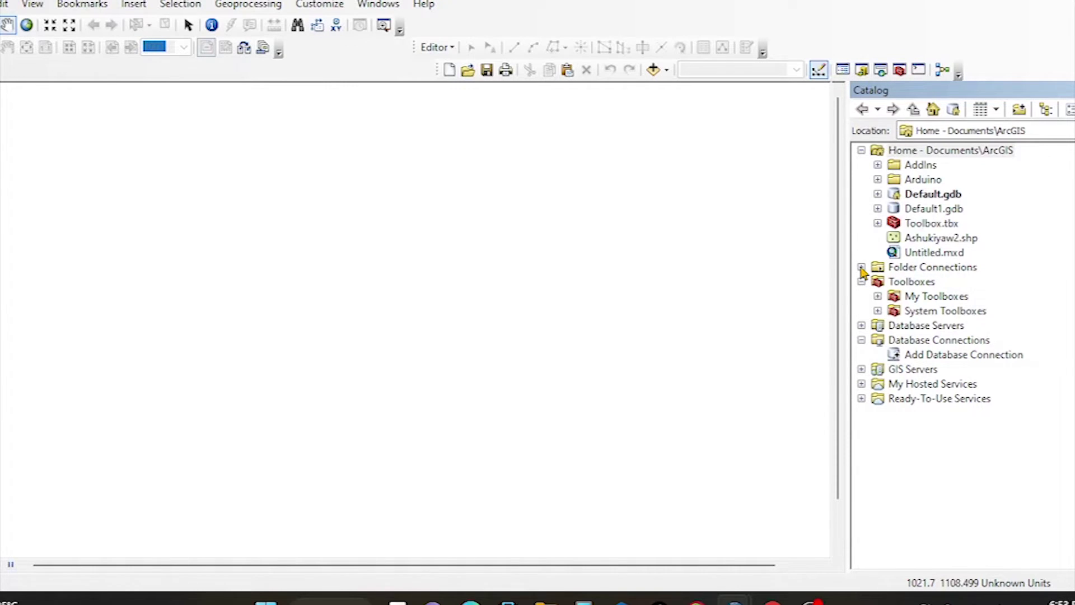
Start Connect To Folder from Folder Connections and expand This PC to list drives C: and D:.
right_click(924, 269)
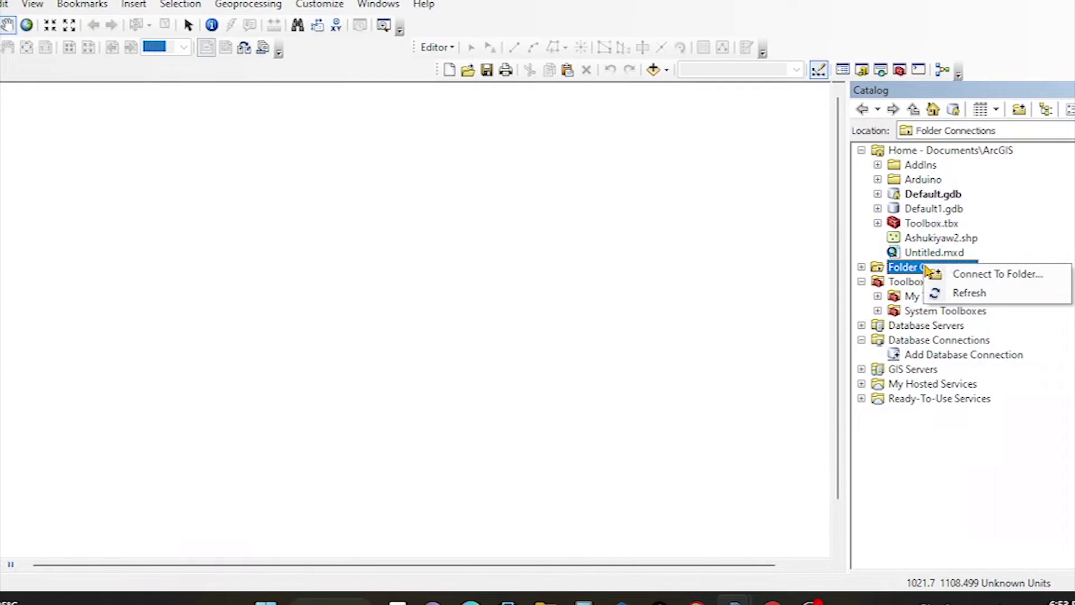
left_click(998, 274)
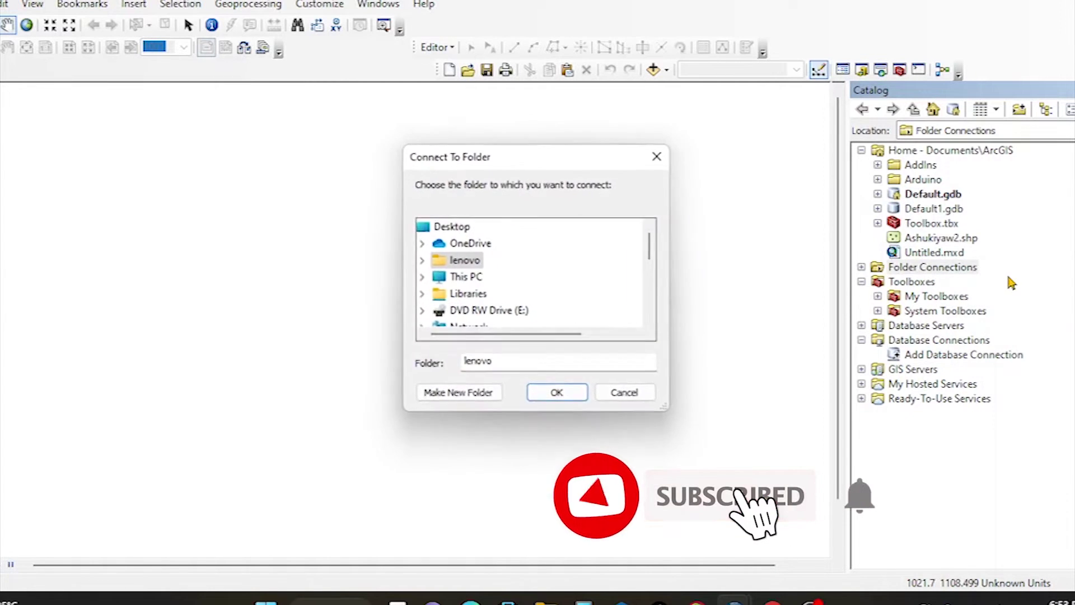
scroll(560, 288, "down", 2)
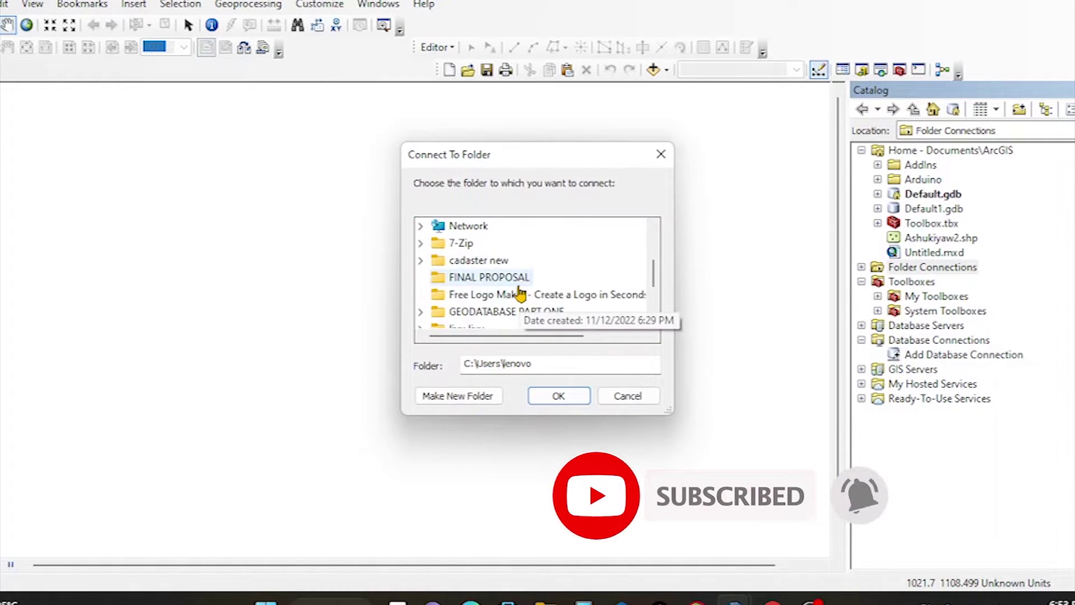
scroll(593, 293, "down", 1)
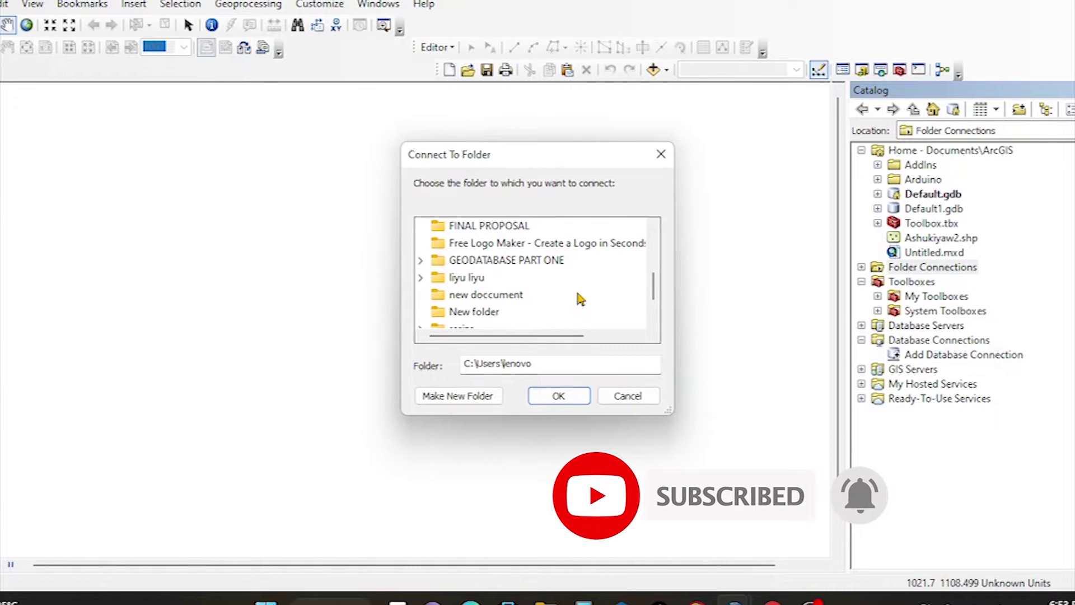
scroll(581, 298, "down", 1)
scroll(578, 300, "up", 3)
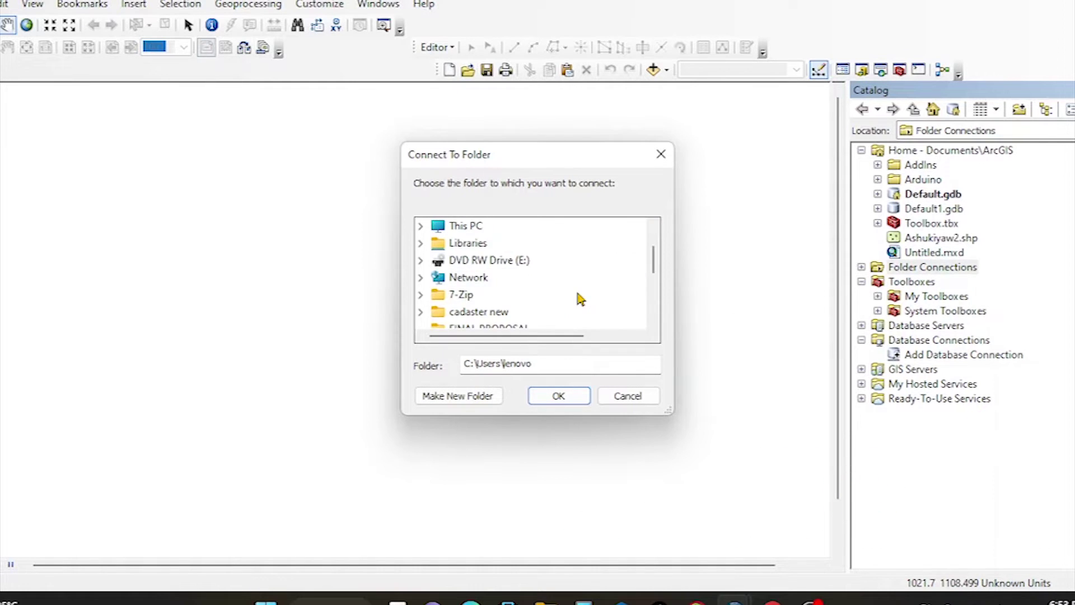
scroll(582, 297, "down", 1)
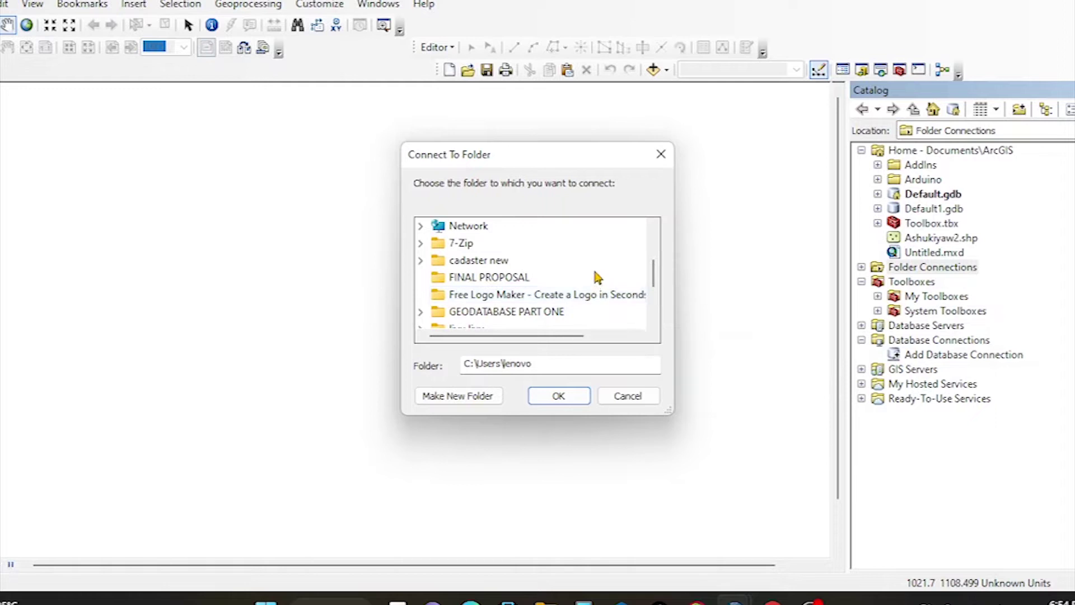
scroll(599, 266, "down", 1)
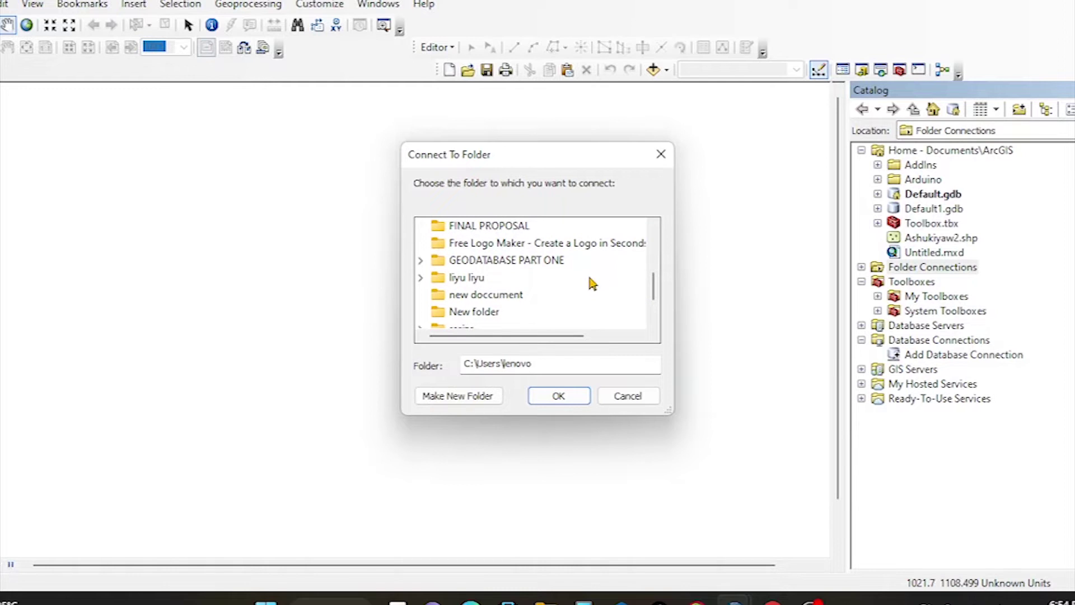
scroll(591, 285, "down", 1)
scroll(589, 283, "up", 2)
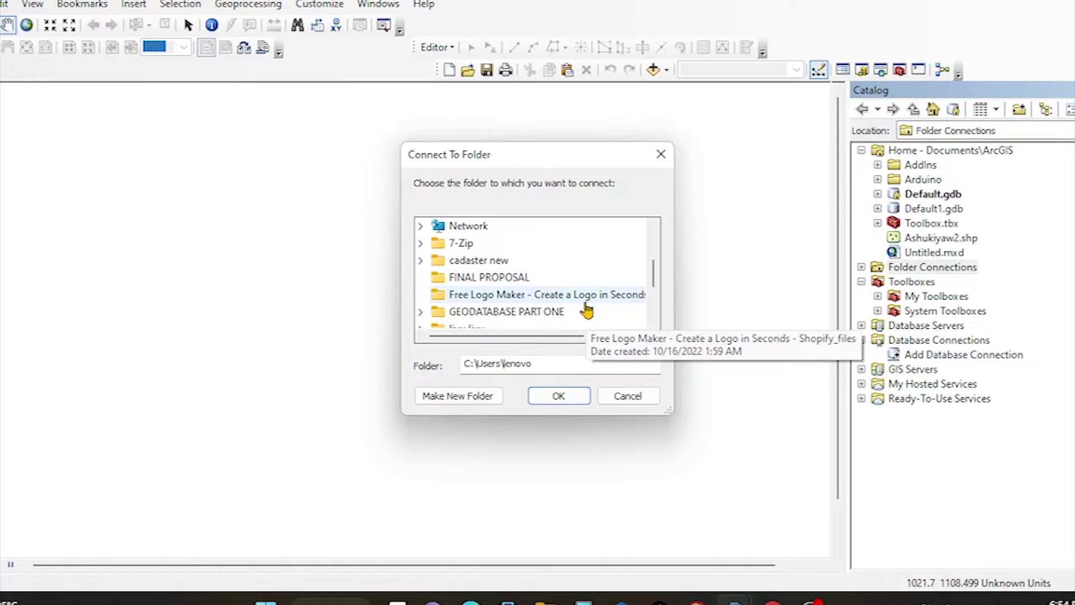
scroll(588, 309, "up", 1)
scroll(588, 309, "down", 2)
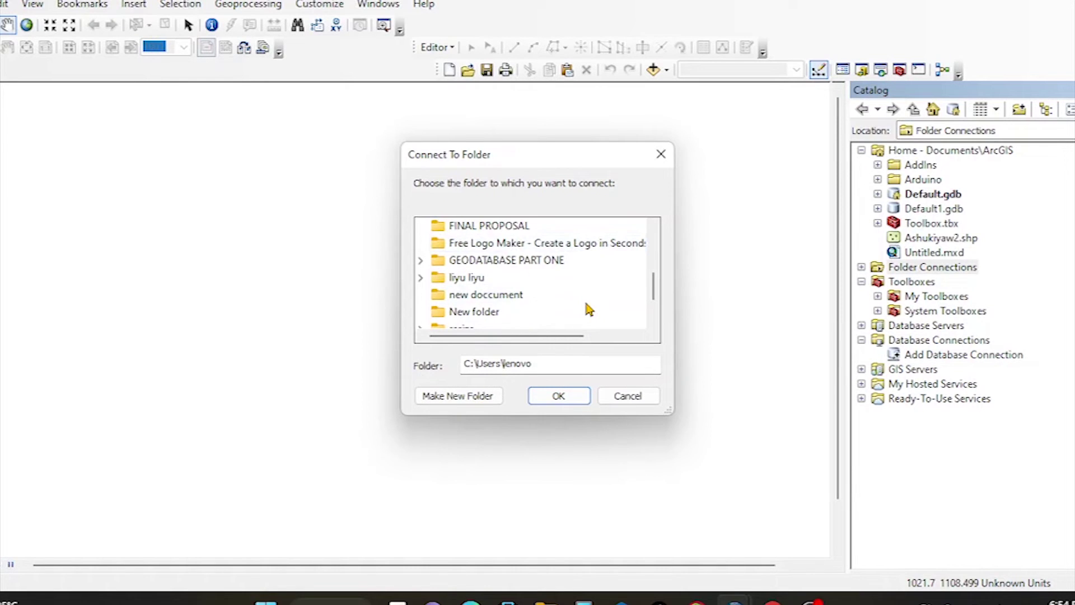
scroll(587, 309, "down", 1)
scroll(588, 309, "up", 3)
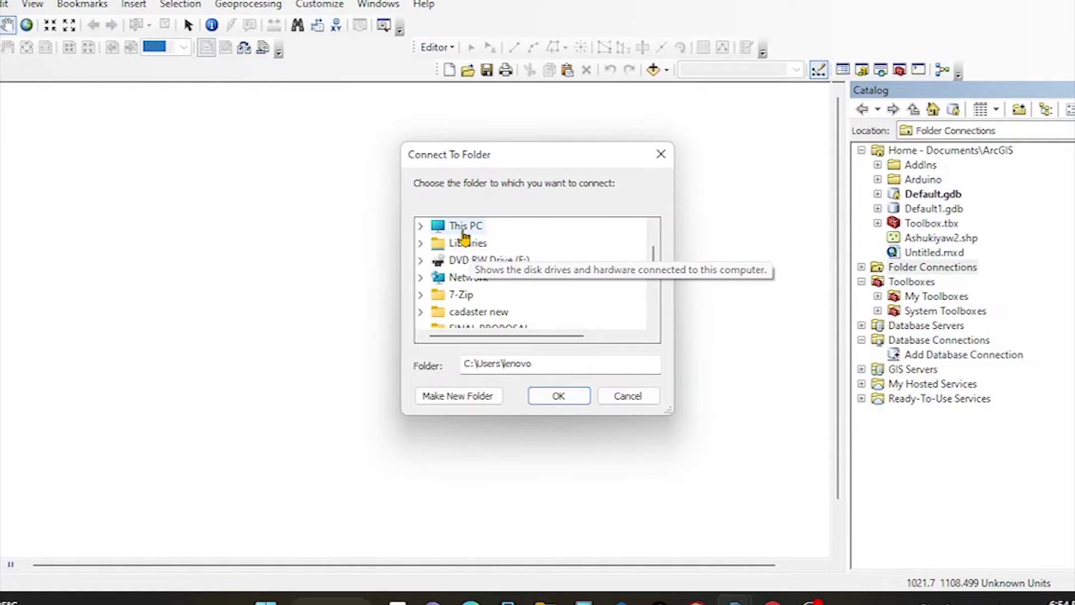
double_click(442, 227)
scroll(546, 297, "down", 2)
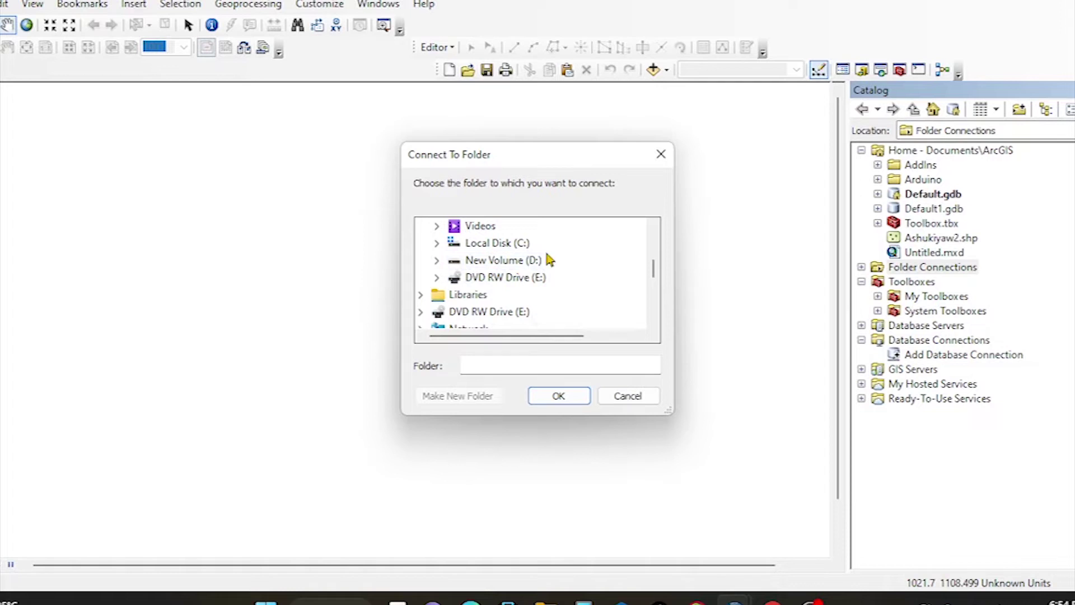
Expand the New Volume (D:) drive and scroll through its folders.
left_click(515, 261)
left_click(506, 259)
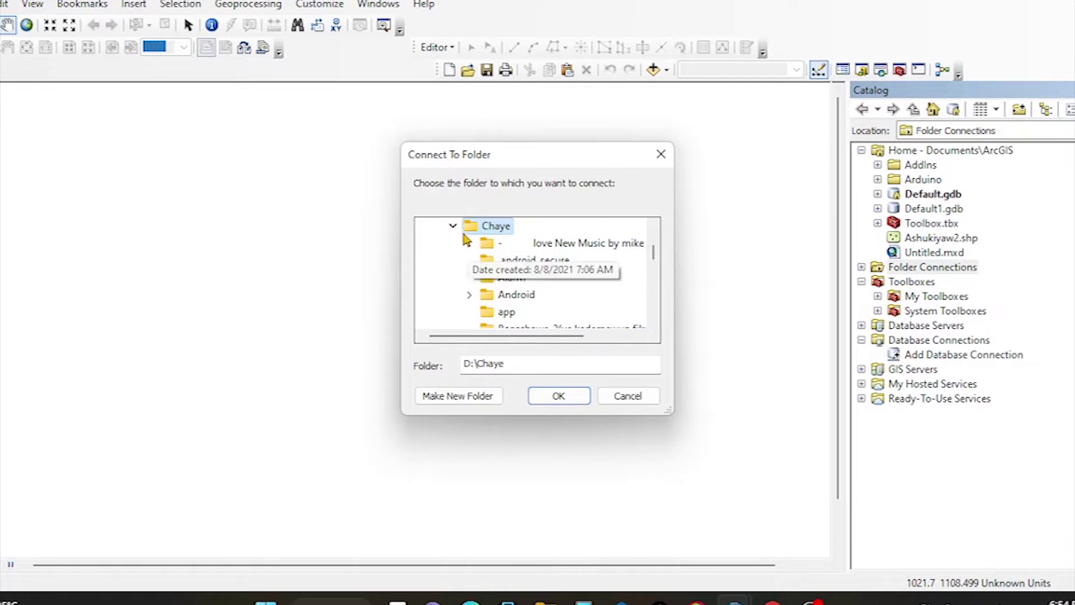
scroll(552, 257, "up", 3)
scroll(552, 256, "down", 2)
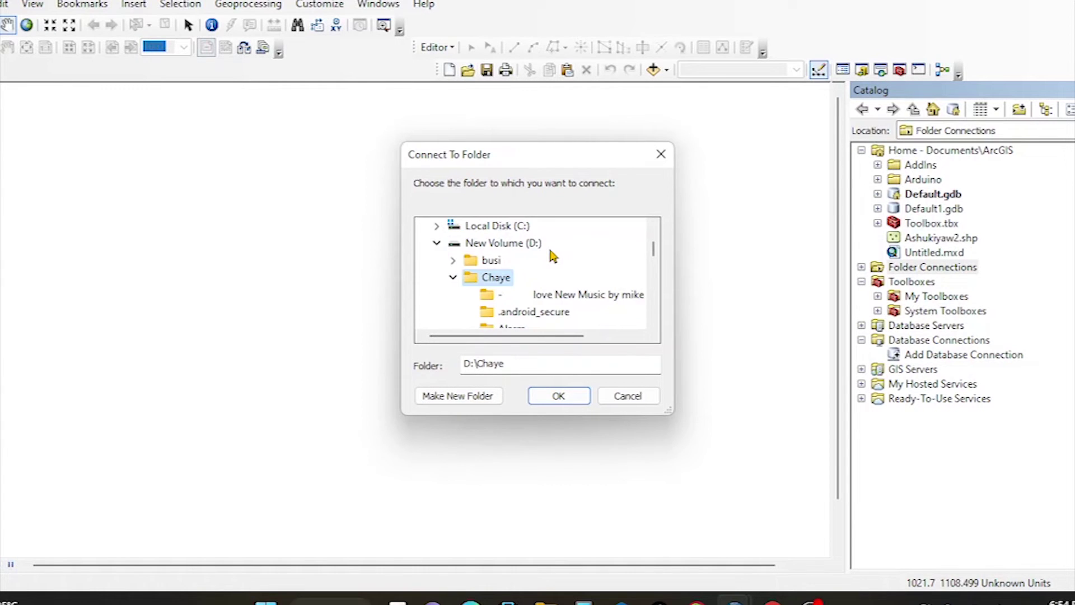
left_click(516, 247)
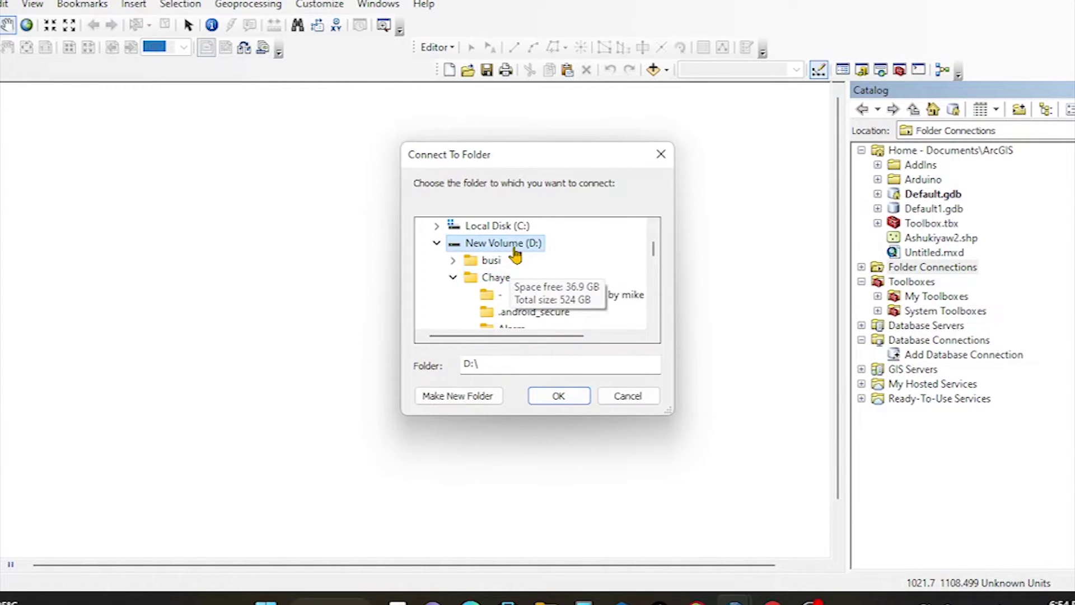
scroll(582, 266, "down", 1)
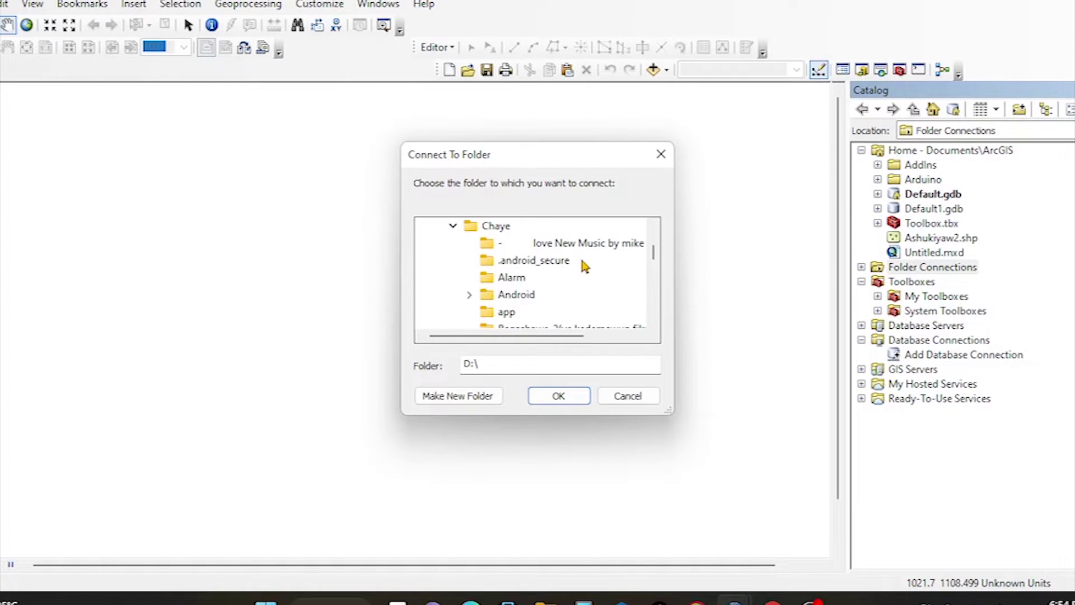
scroll(585, 266, "down", 1)
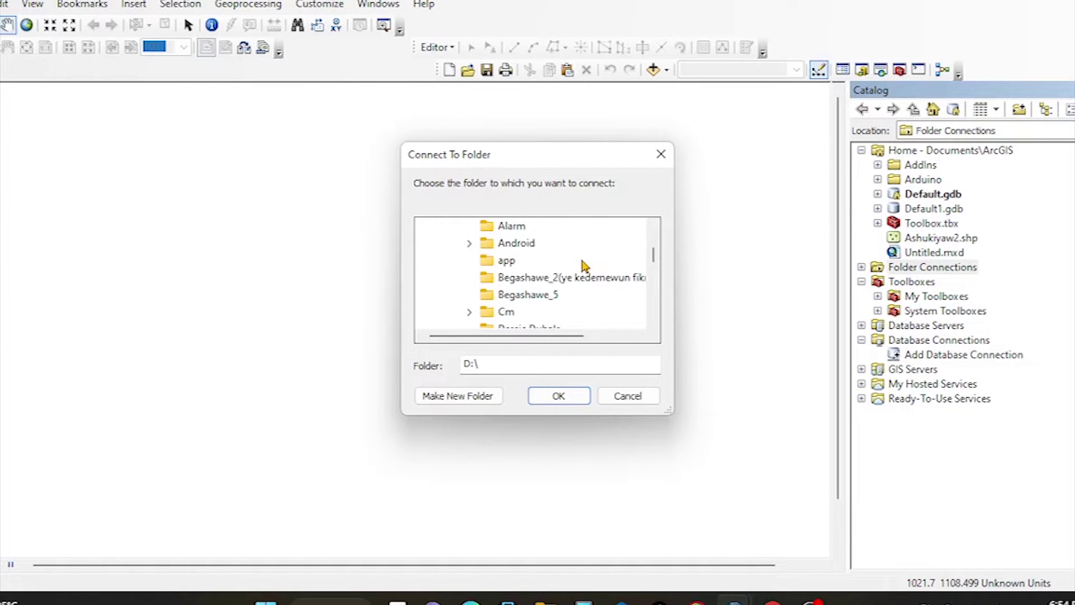
scroll(584, 265, "down", 1)
scroll(588, 276, "down", 1)
scroll(588, 276, "down", 1)
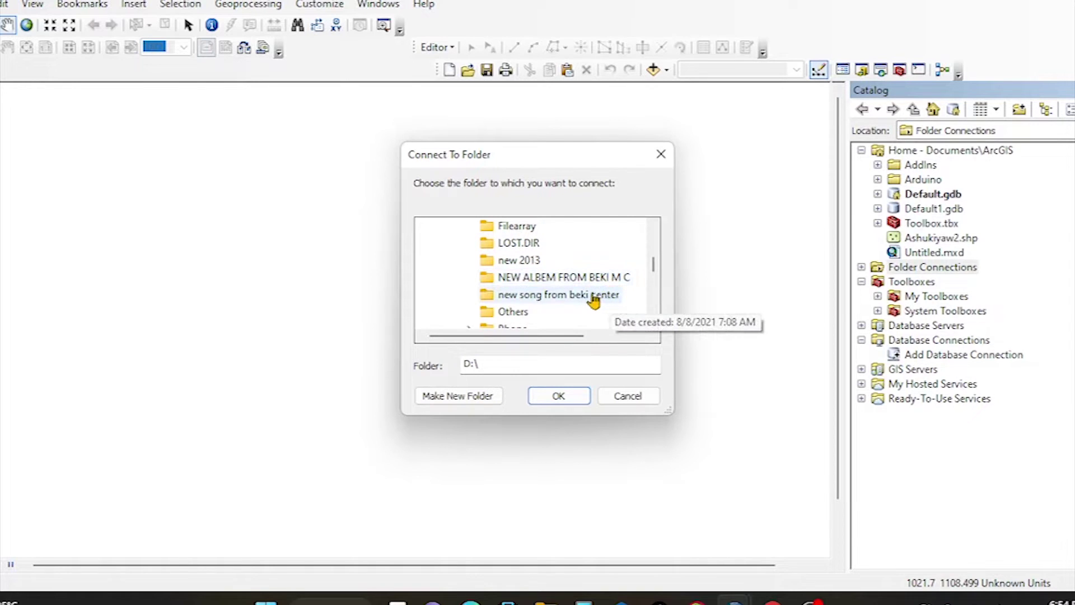
scroll(588, 297, "down", 4)
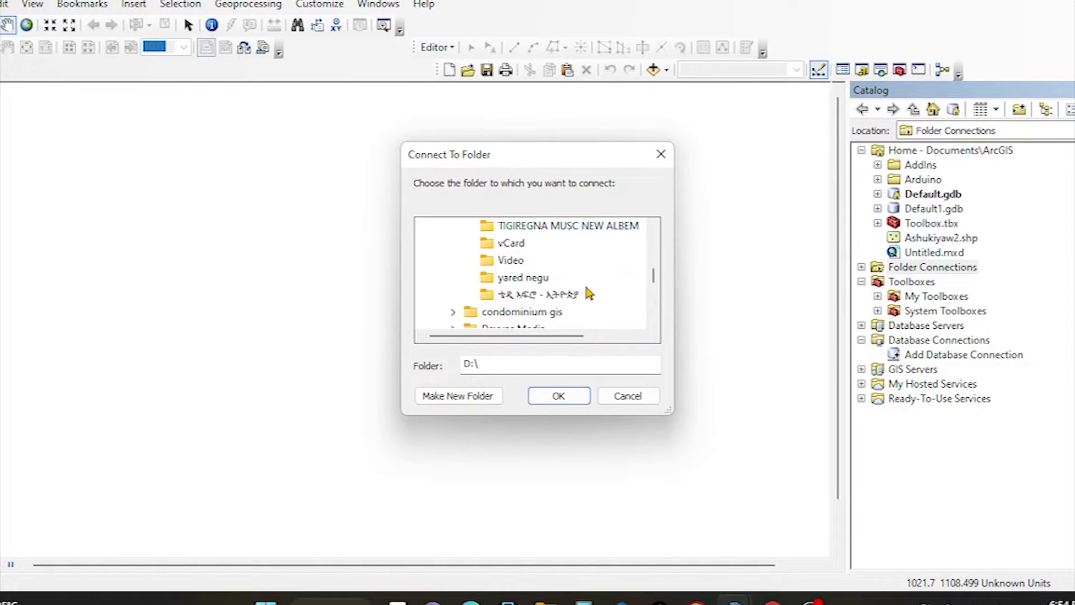
scroll(591, 289, "down", 5)
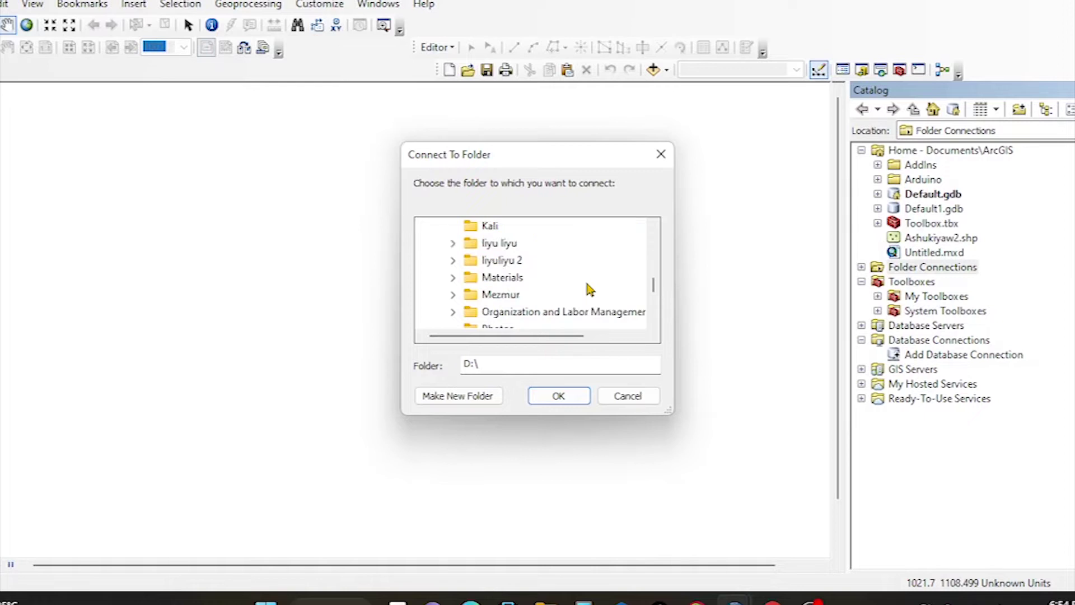
scroll(598, 287, "down", 1)
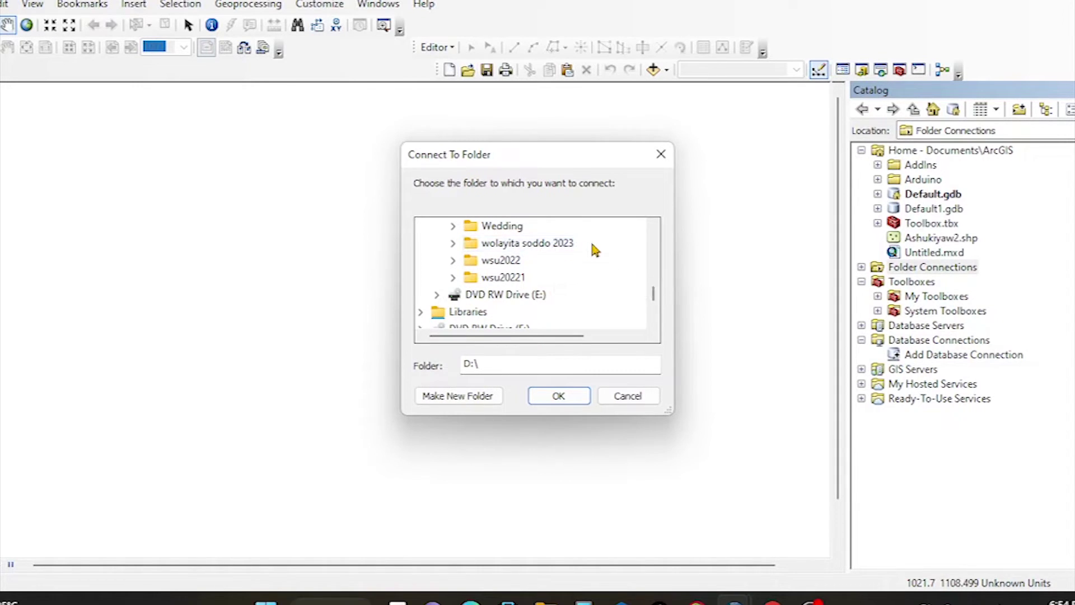
Connect the D:\wolayita soddo 2023\orthophoto sodo folder under Folder Connections.
double_click(554, 245)
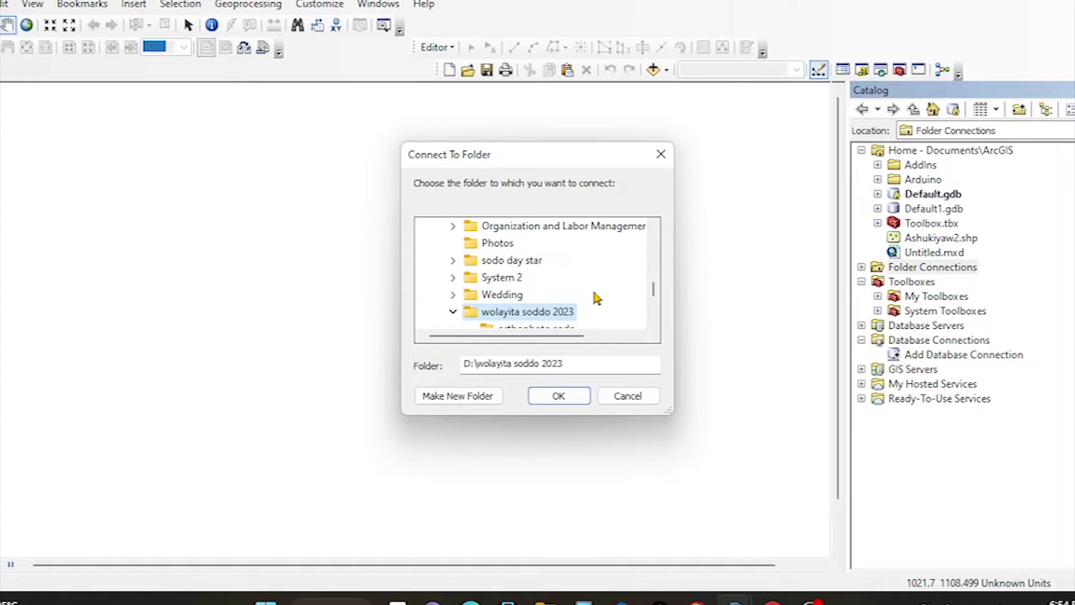
left_click(526, 279)
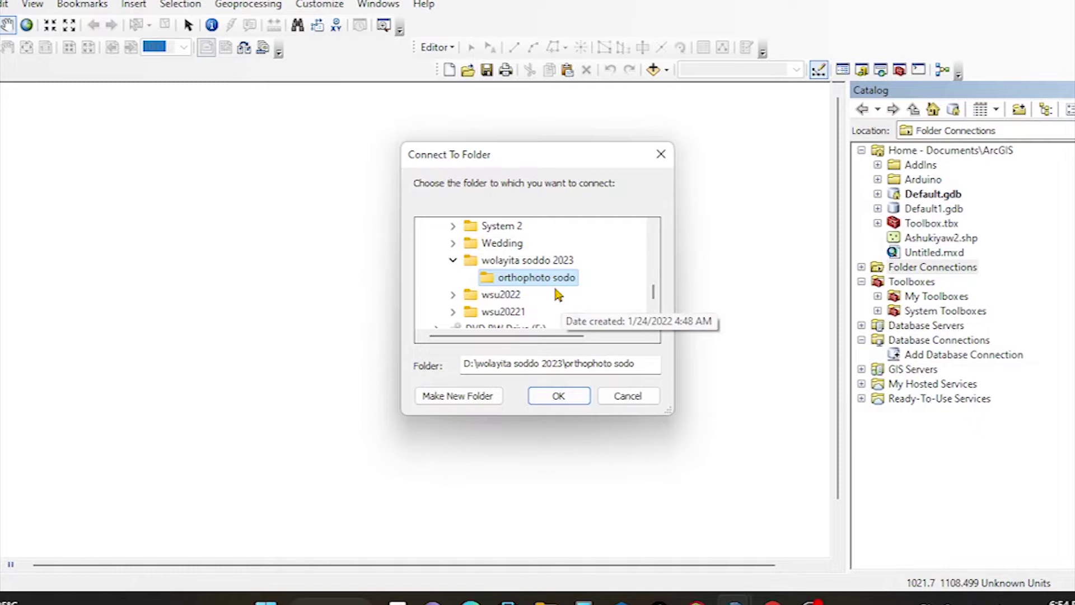
left_click(574, 396)
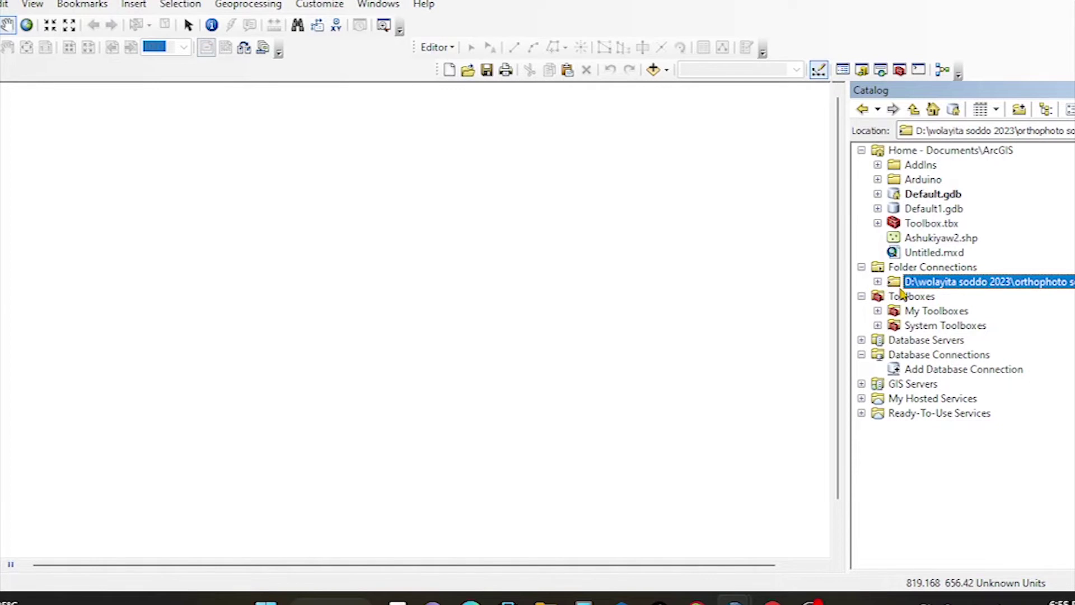
left_click(929, 268)
Open Connect To Folder again from Folder Connections and scroll through the folder tree.
right_click(930, 268)
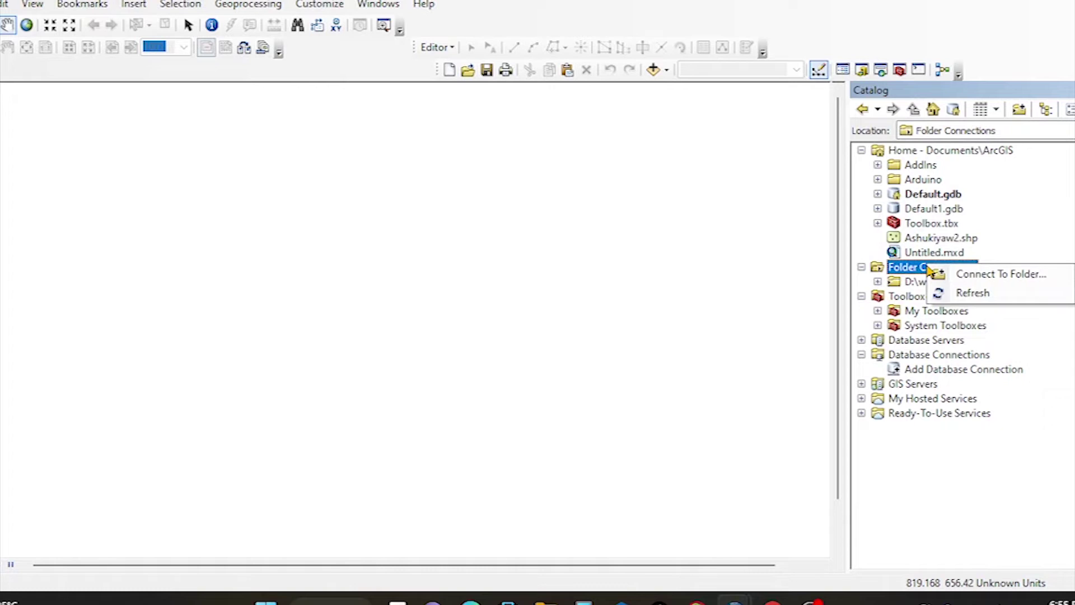
left_click(1039, 275)
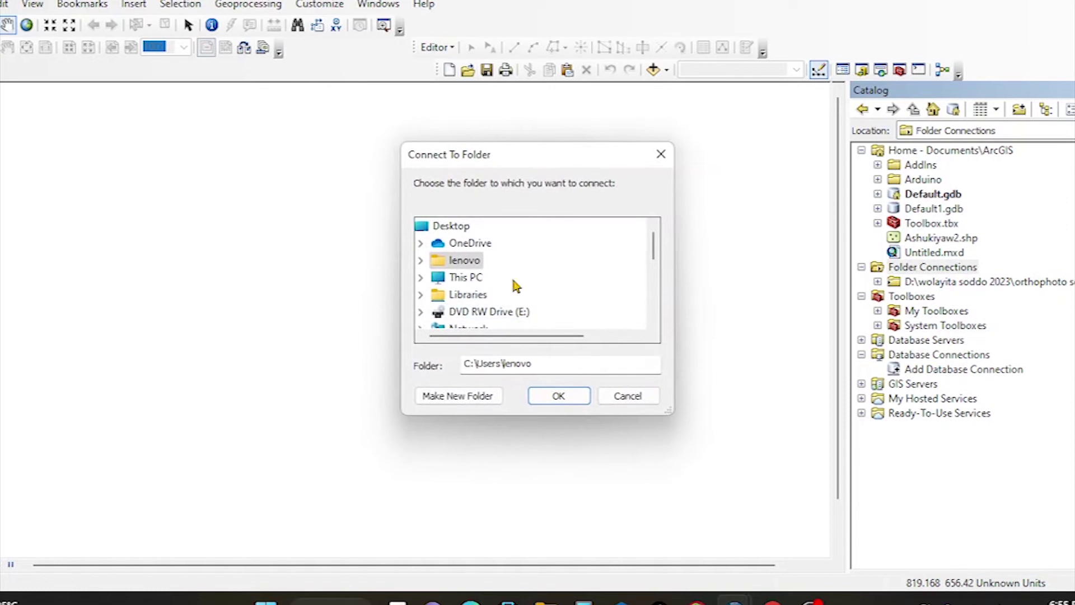
scroll(538, 283, "down", 3)
scroll(538, 281, "down", 1)
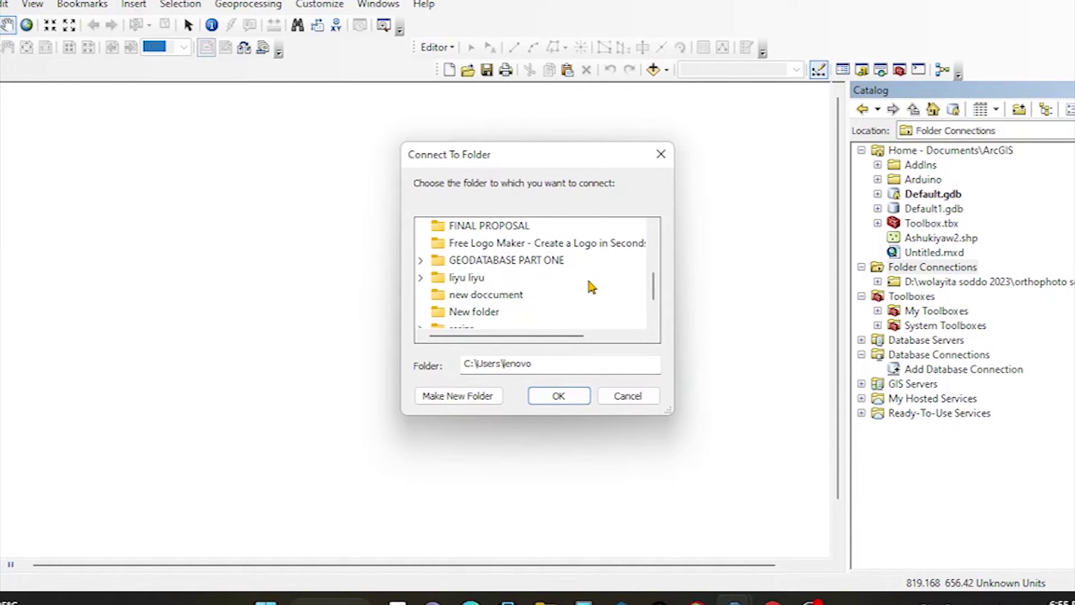
scroll(592, 288, "down", 1)
scroll(589, 287, "up", 4)
scroll(588, 286, "up", 1)
scroll(588, 286, "down", 1)
scroll(562, 283, "up", 1)
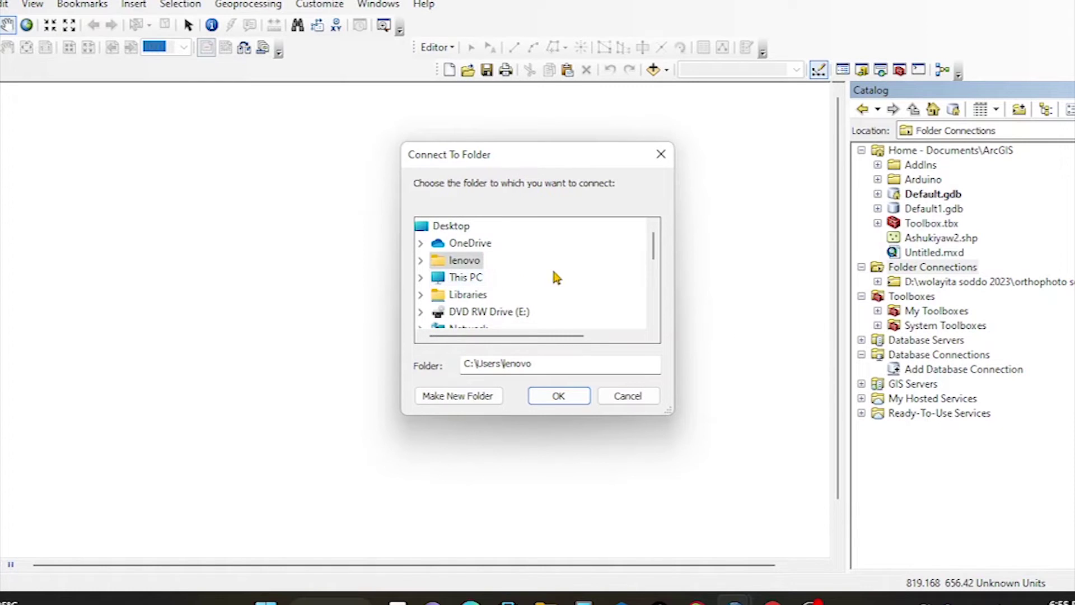
scroll(503, 284, "down", 1)
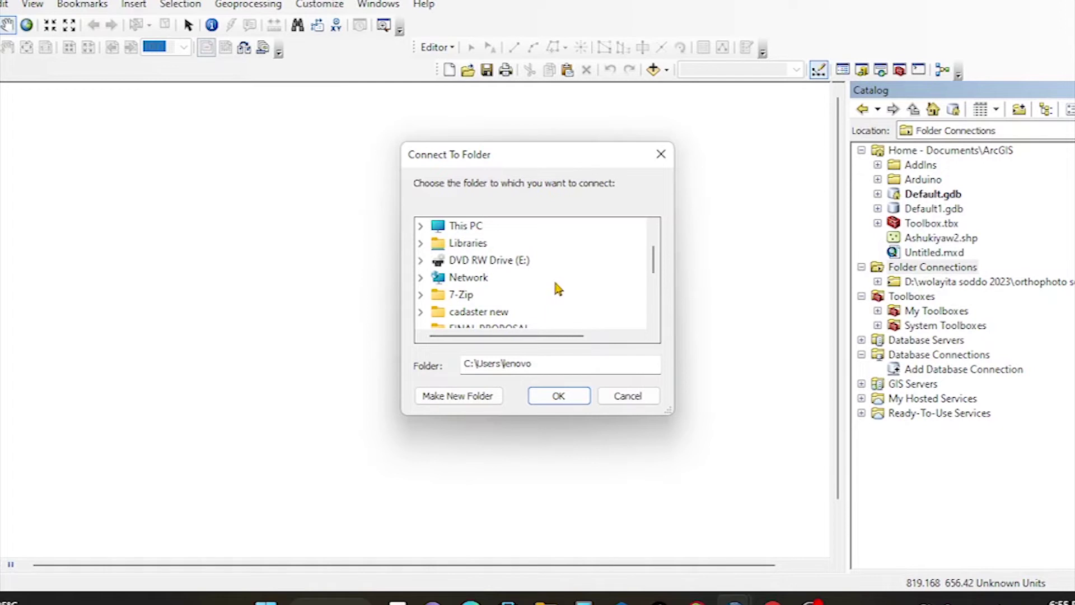
scroll(534, 301, "down", 1)
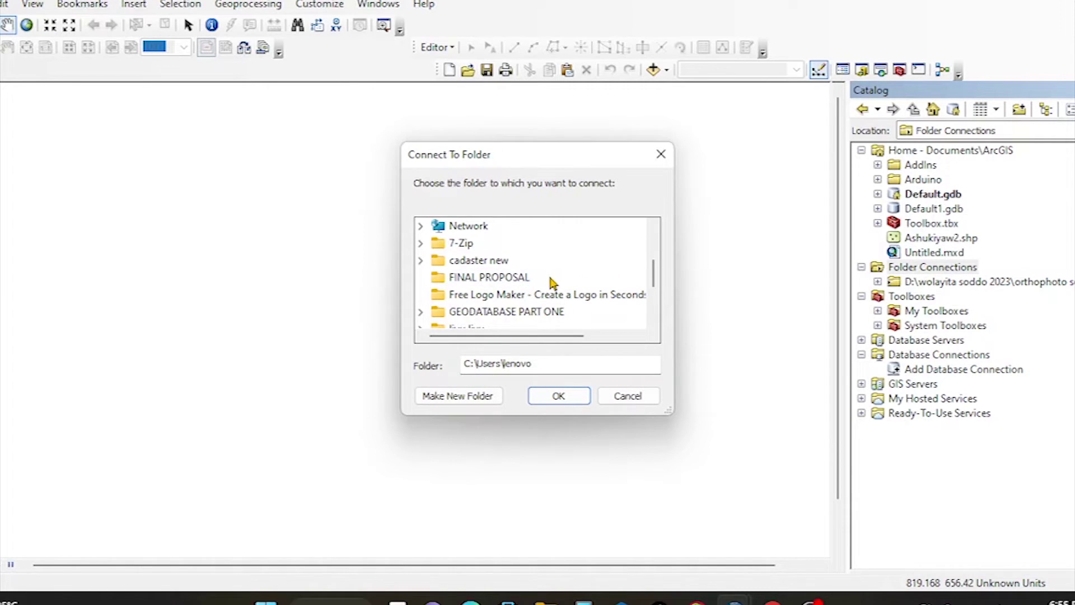
scroll(553, 282, "down", 1)
scroll(562, 284, "up", 1)
scroll(563, 284, "down", 2)
scroll(563, 284, "up", 1)
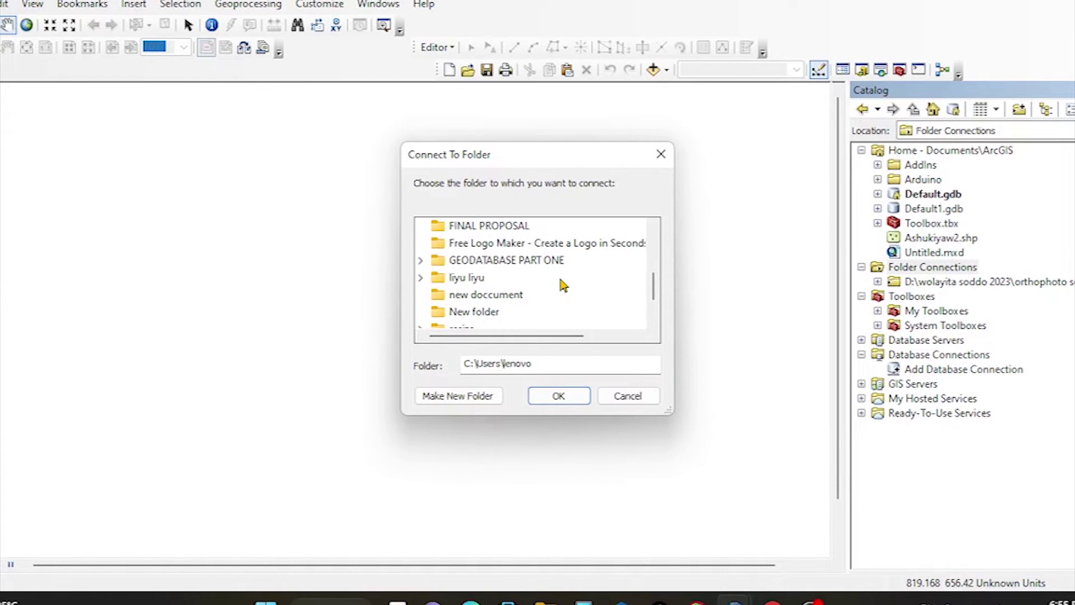
scroll(555, 285, "up", 1)
scroll(542, 283, "up", 3)
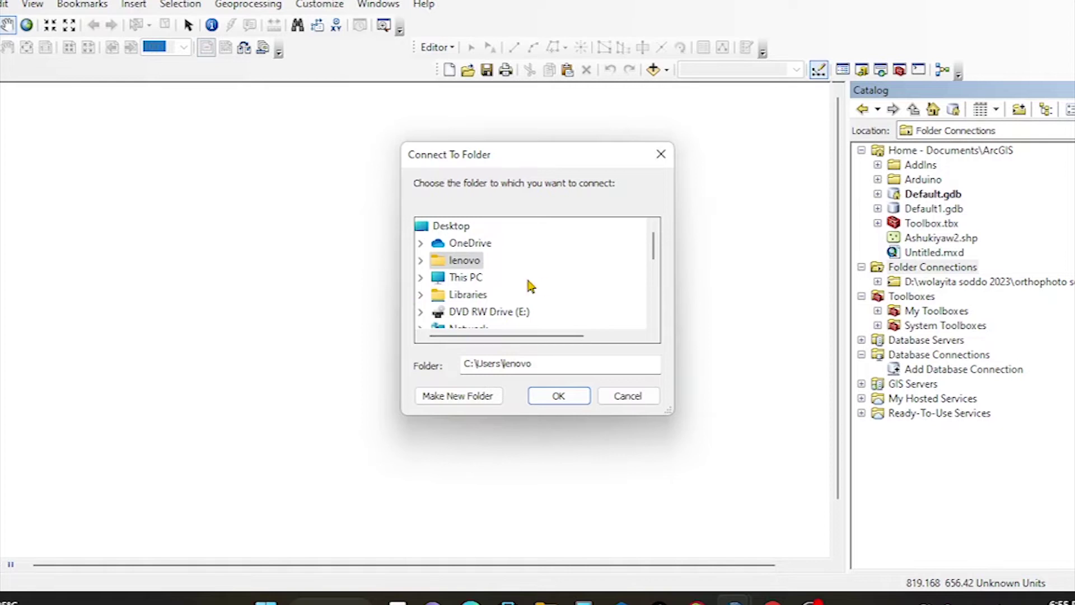
Browse This PC and New Volume (D:), then cancel without adding a connection.
left_click(480, 279)
scroll(552, 284, "down", 2)
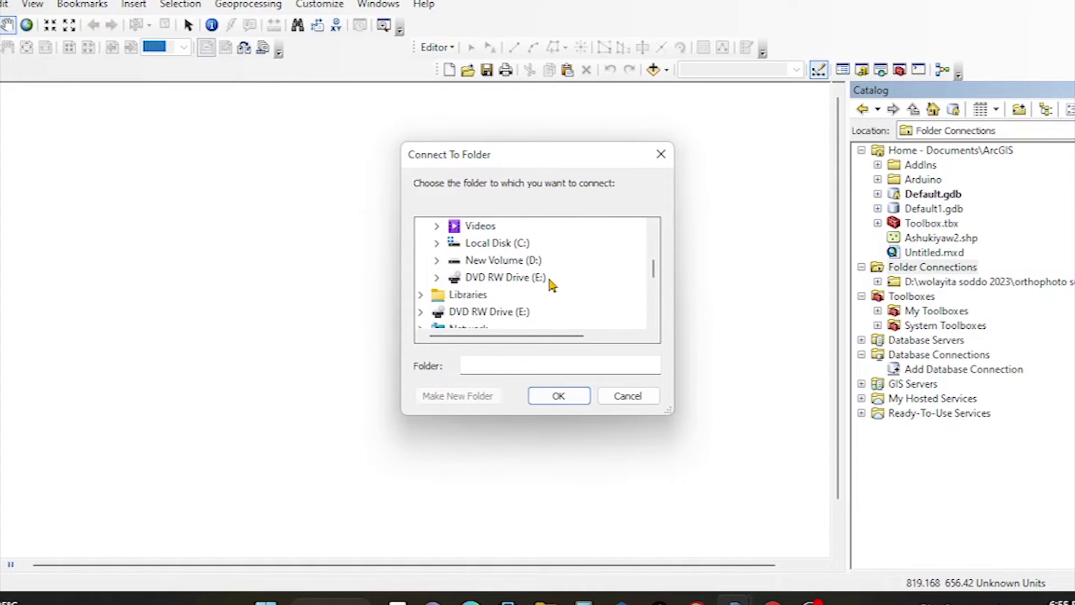
scroll(556, 284, "down", 3)
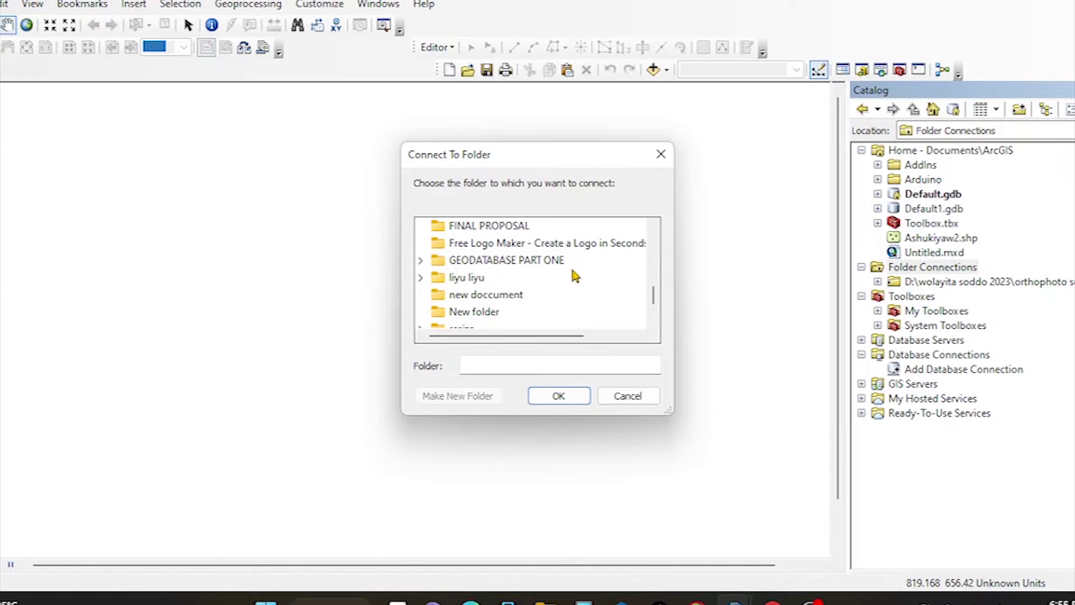
scroll(548, 284, "down", 1)
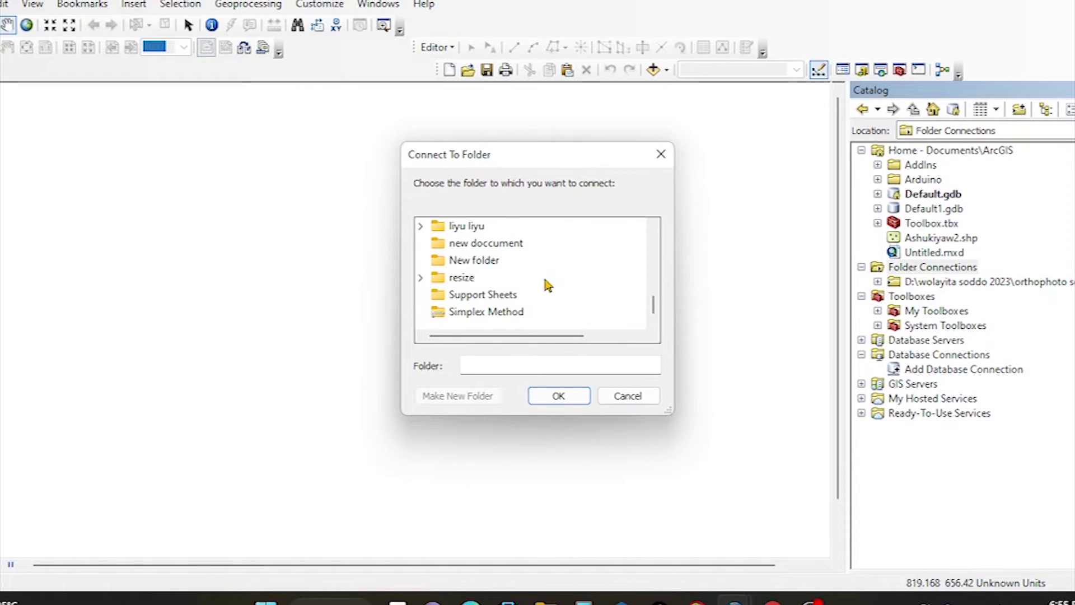
scroll(546, 286, "up", 3)
scroll(535, 284, "up", 1)
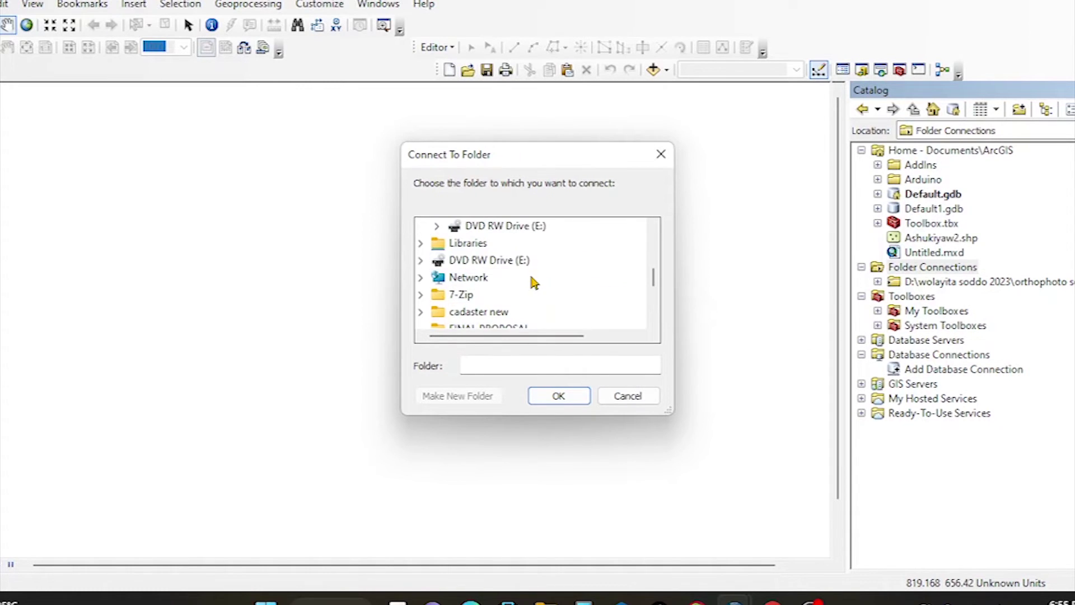
scroll(520, 270, "up", 1)
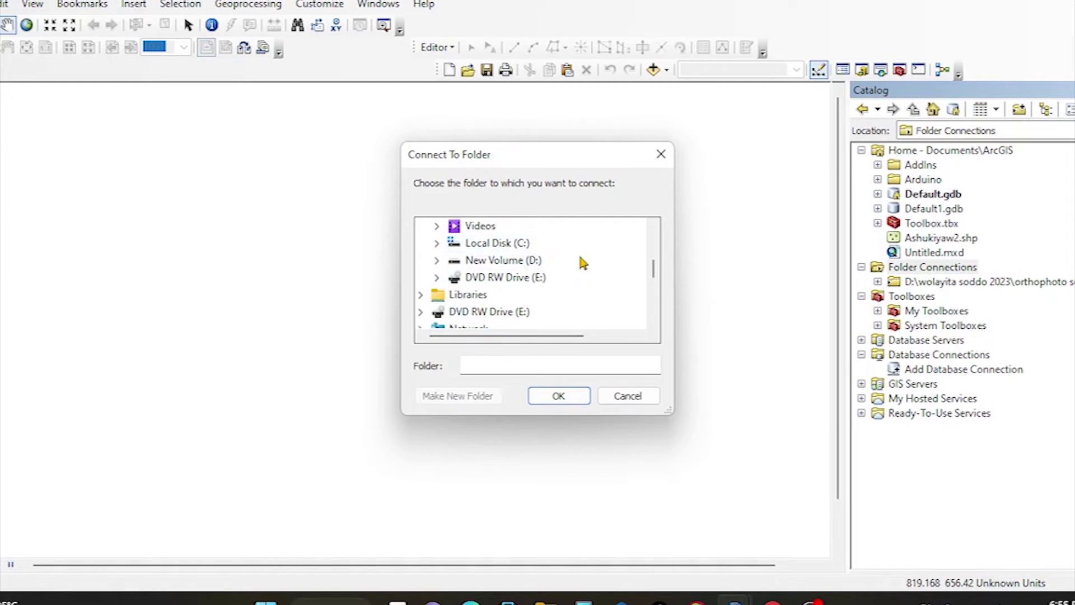
left_click(521, 268)
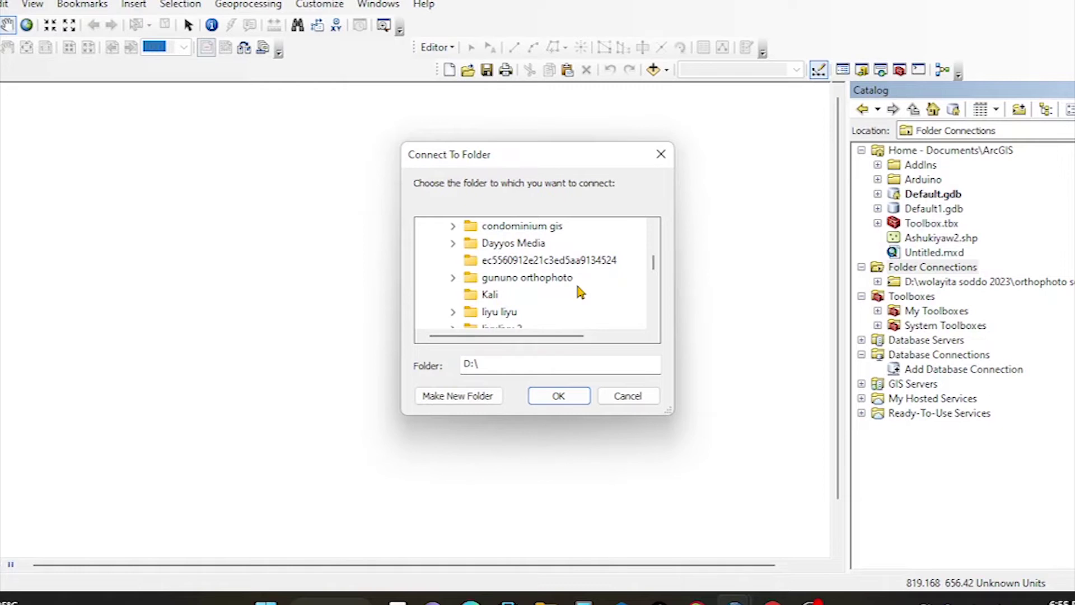
scroll(569, 292, "down", 1)
scroll(569, 291, "down", 1)
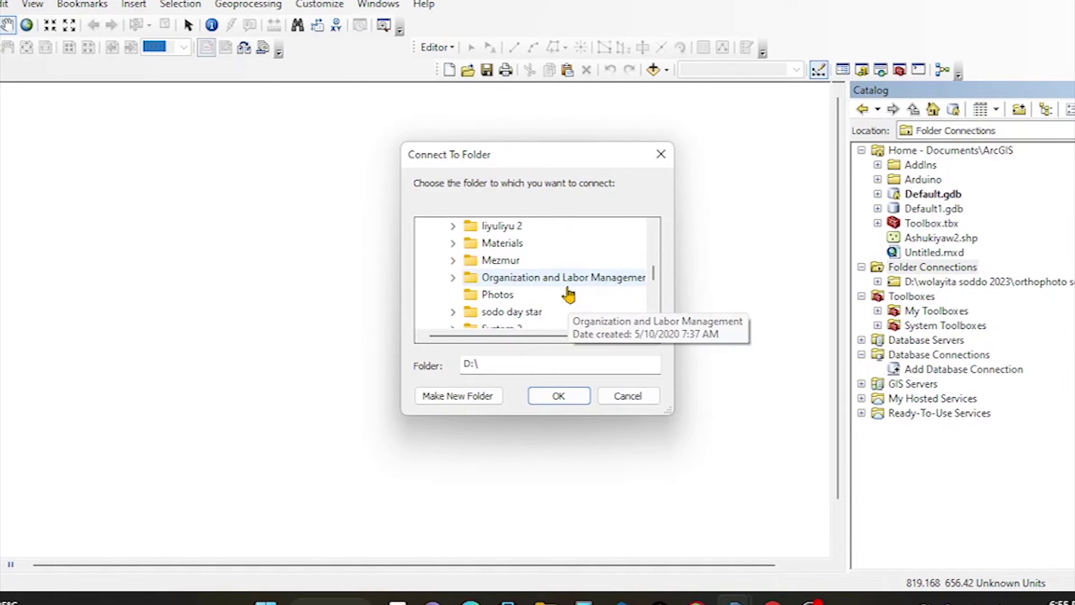
scroll(569, 294, "down", 1)
scroll(569, 291, "down", 1)
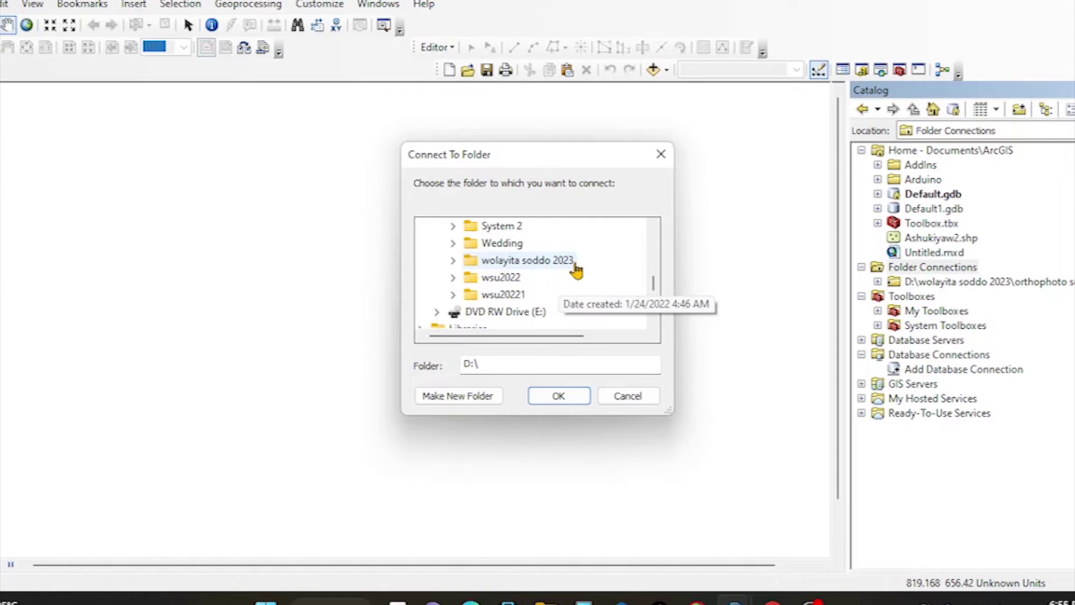
key("Escape")
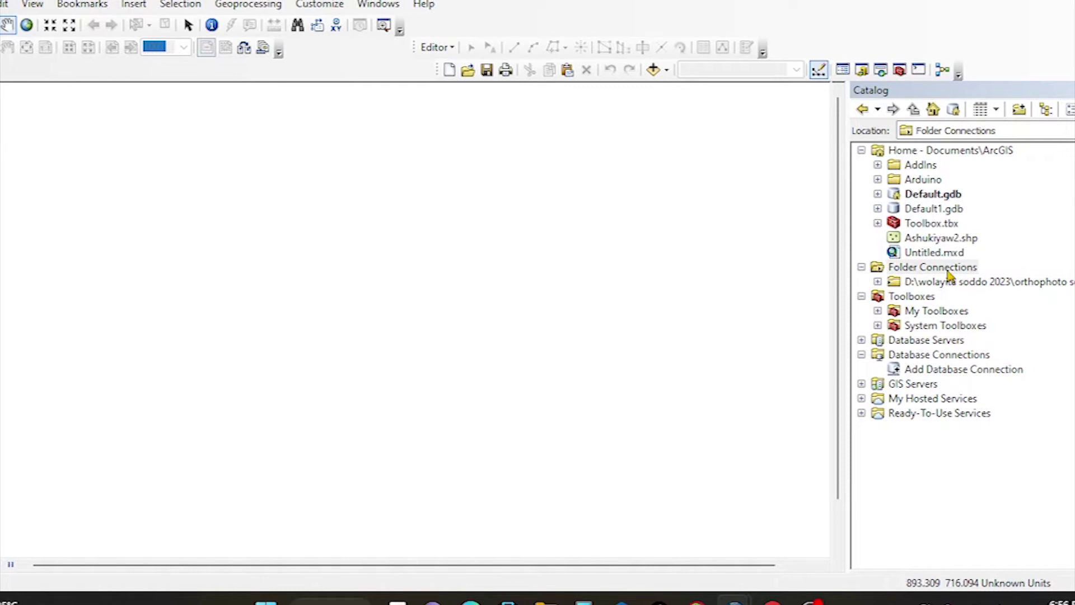
Expand the orthophoto folder connection to list the four sodo TIFFs, dismissing a move error.
left_click(877, 282)
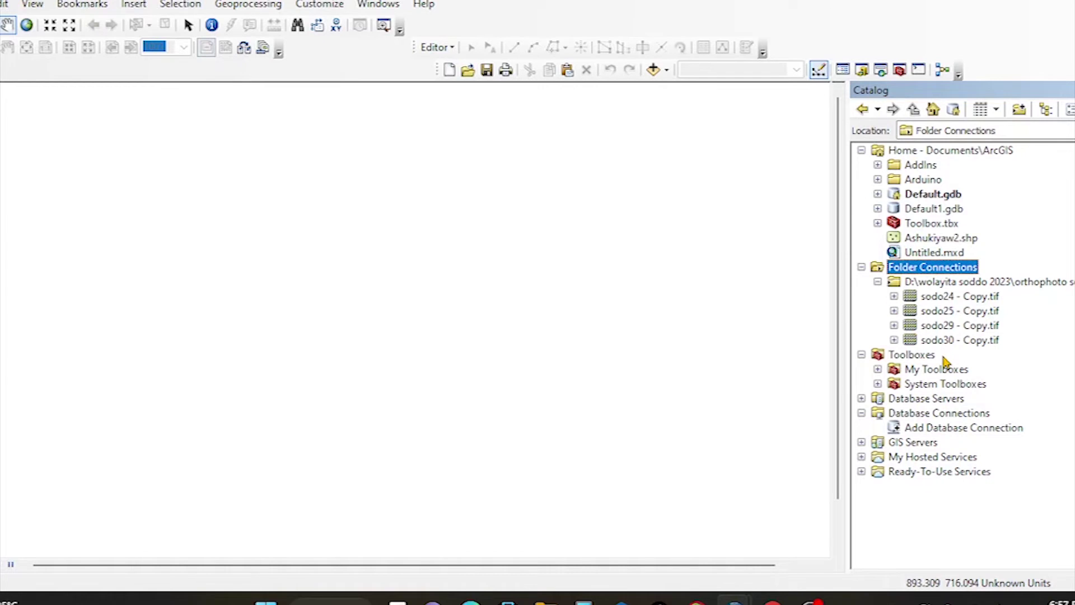
left_click_drag(952, 340, 918, 281)
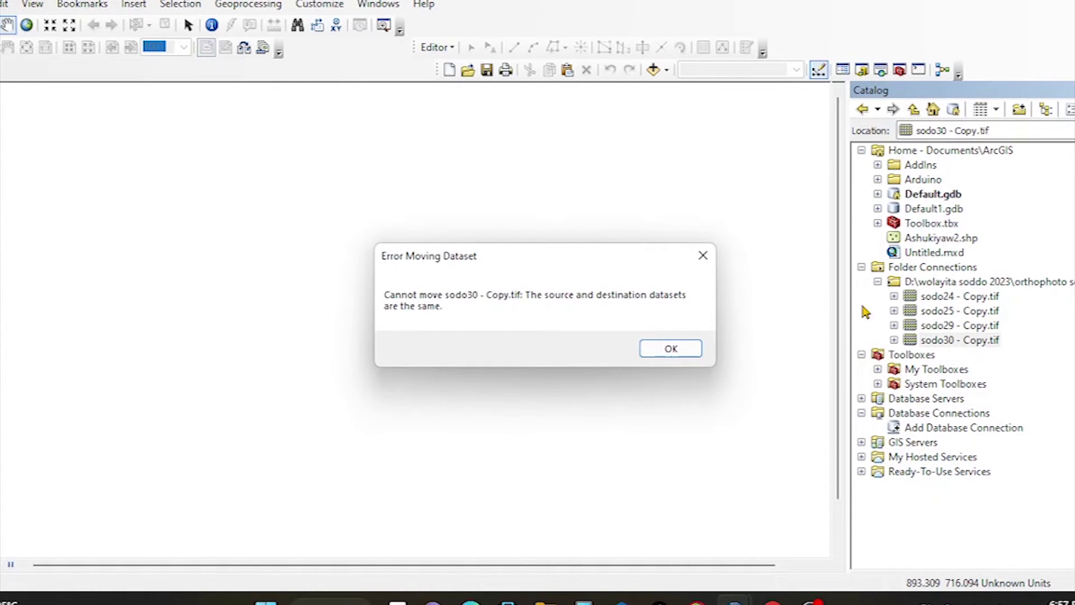
left_click(703, 255)
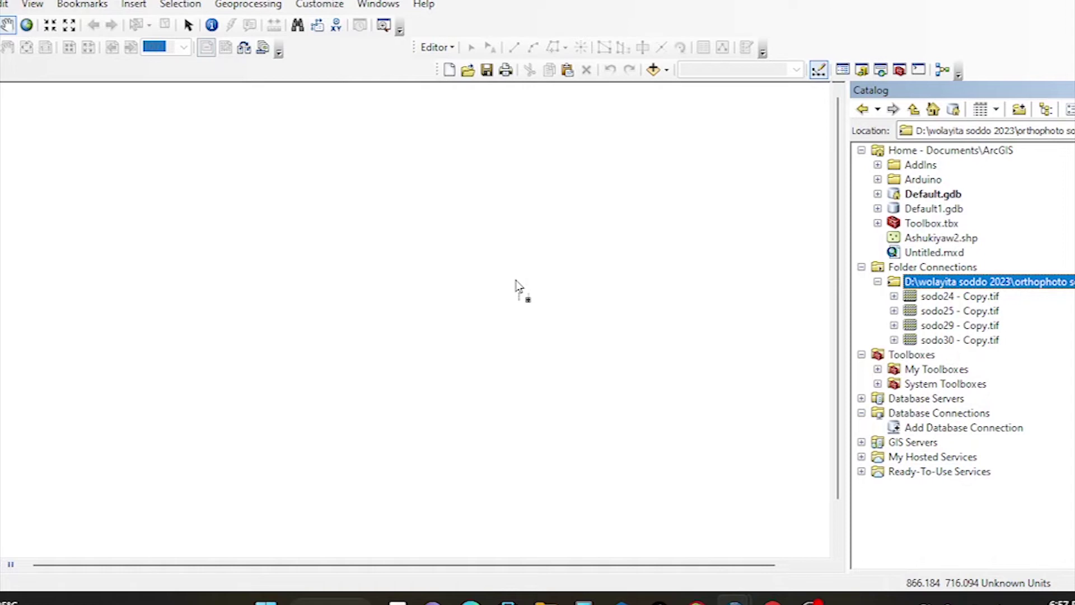
Expand sodo25 - Copy.tif to show its three bands, then start Add Data.
left_click(989, 313)
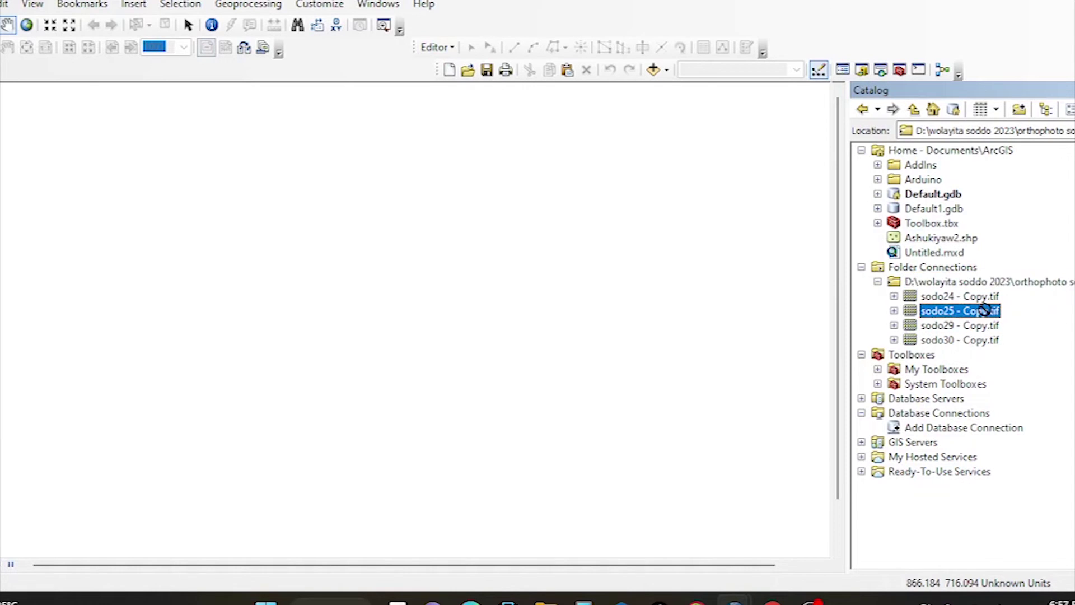
double_click(984, 311)
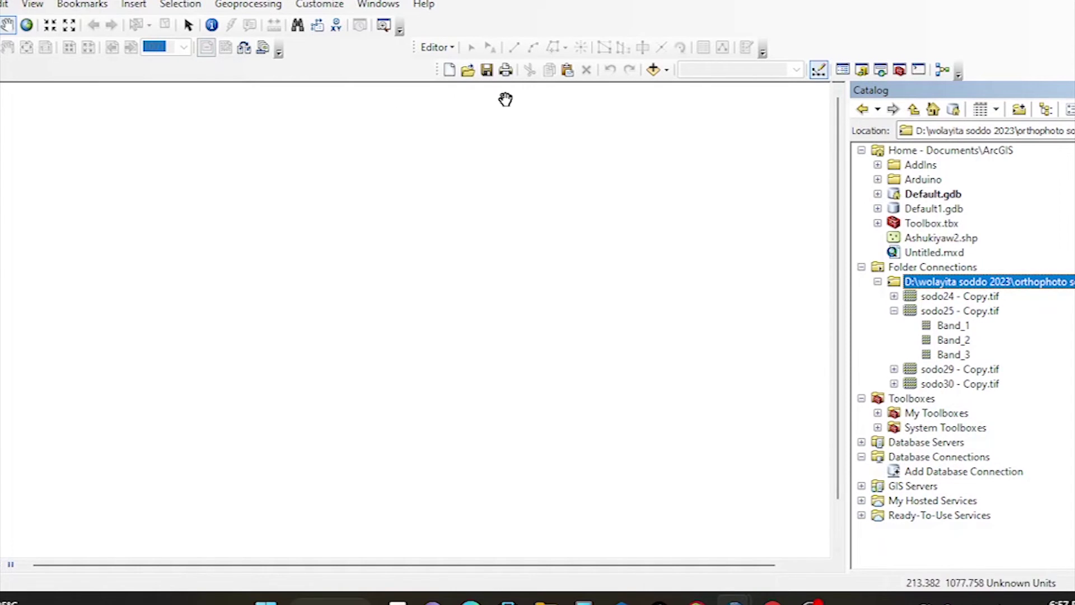
left_click(652, 70)
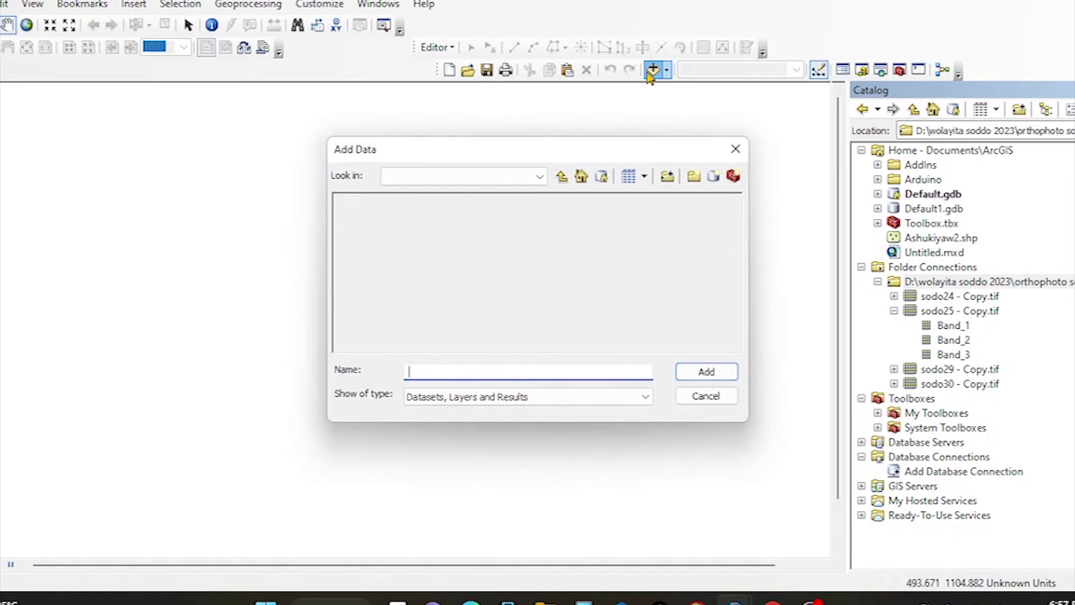
Add all four sodo TIFFs from the orthophoto sodo folder to the map as a mosaic.
left_click(542, 177)
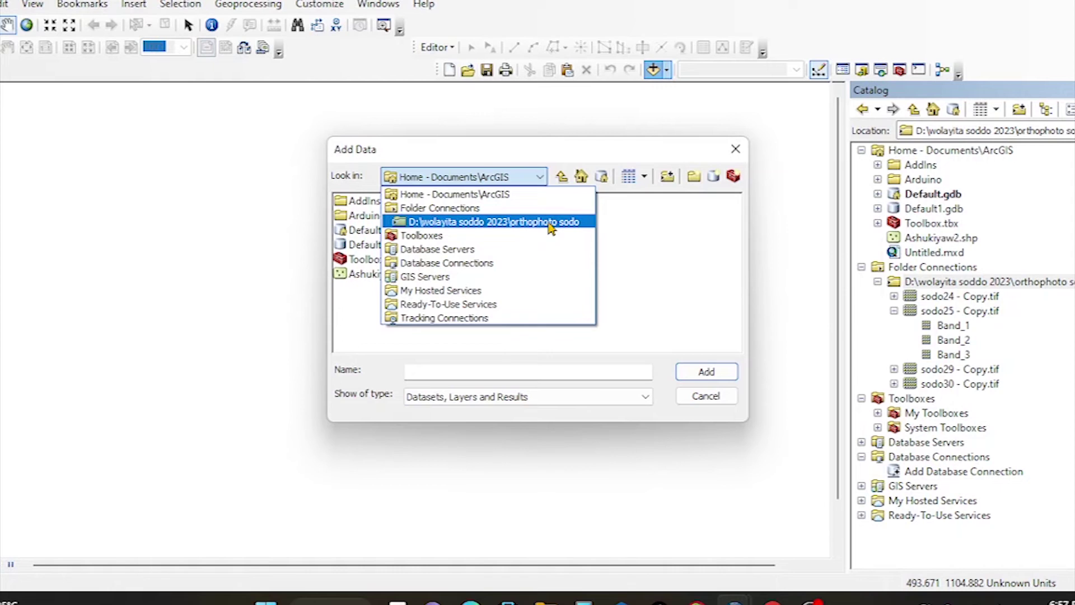
left_click(550, 222)
left_click_drag(385, 269, 384, 197)
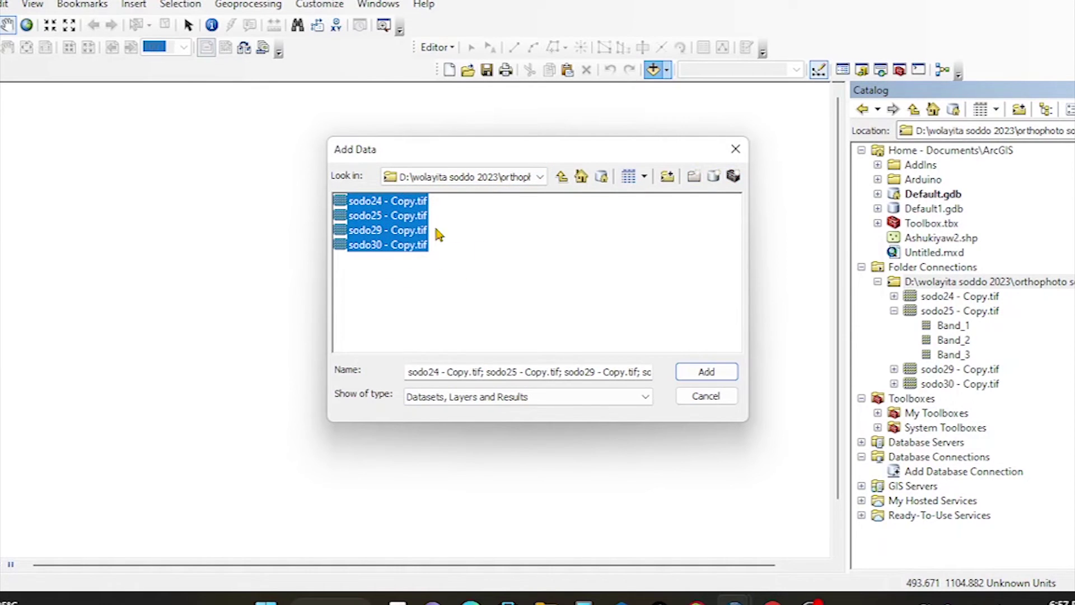
left_click(707, 373)
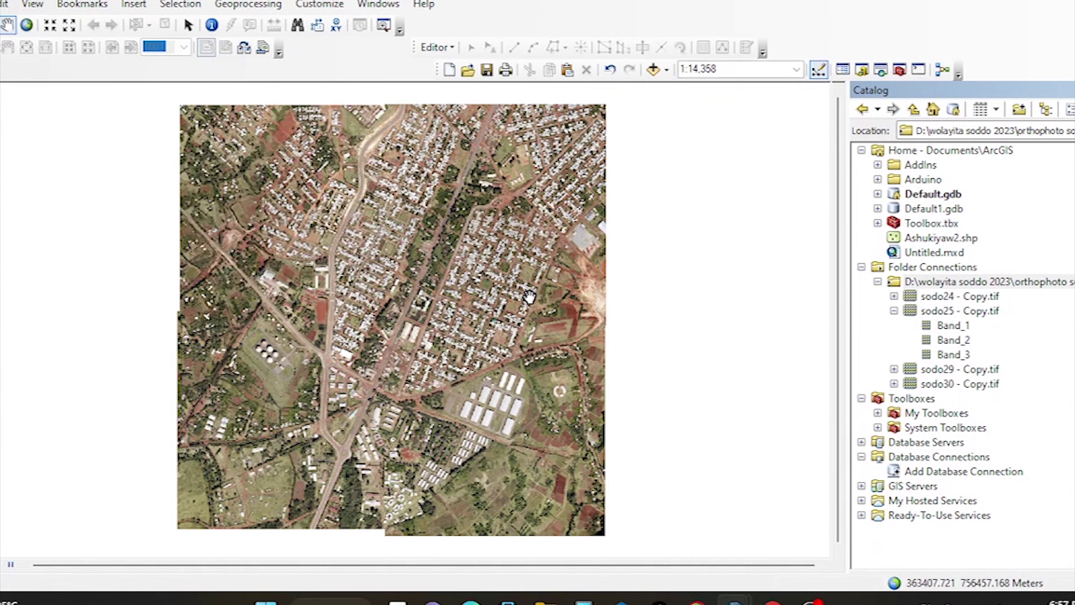
Zoom into the orthophoto mosaic and shift the imagery to the right.
scroll(398, 305, "up", 3)
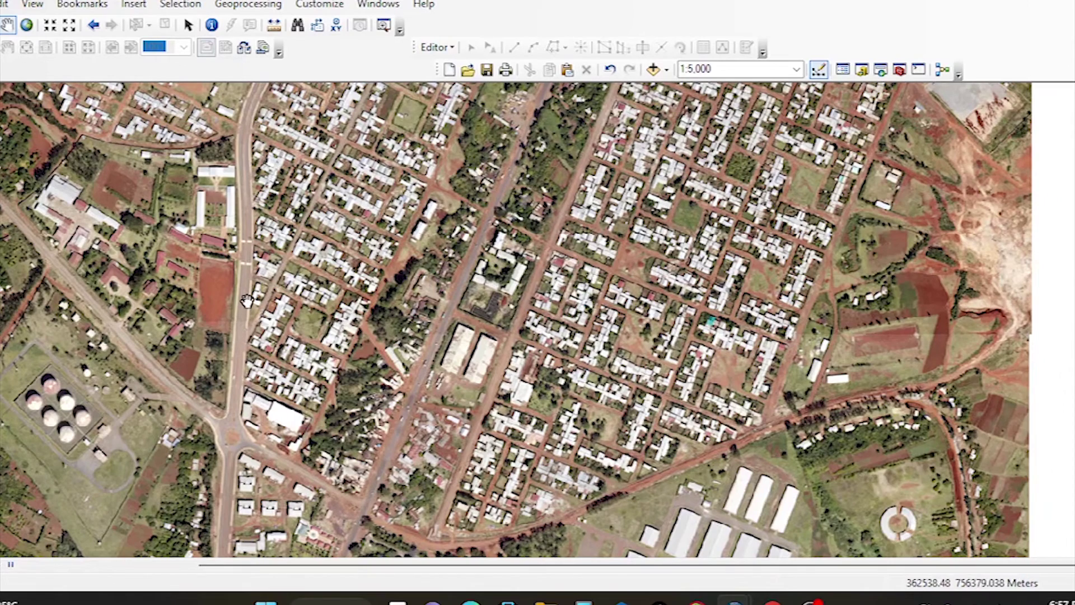
scroll(224, 296, "up", 2)
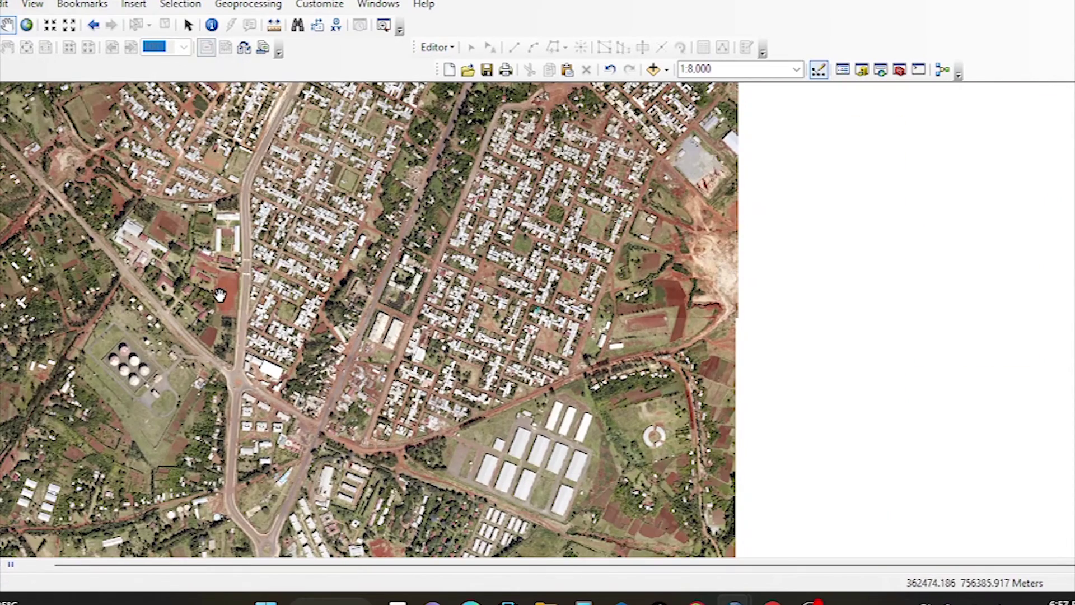
left_click_drag(205, 292, 317, 303)
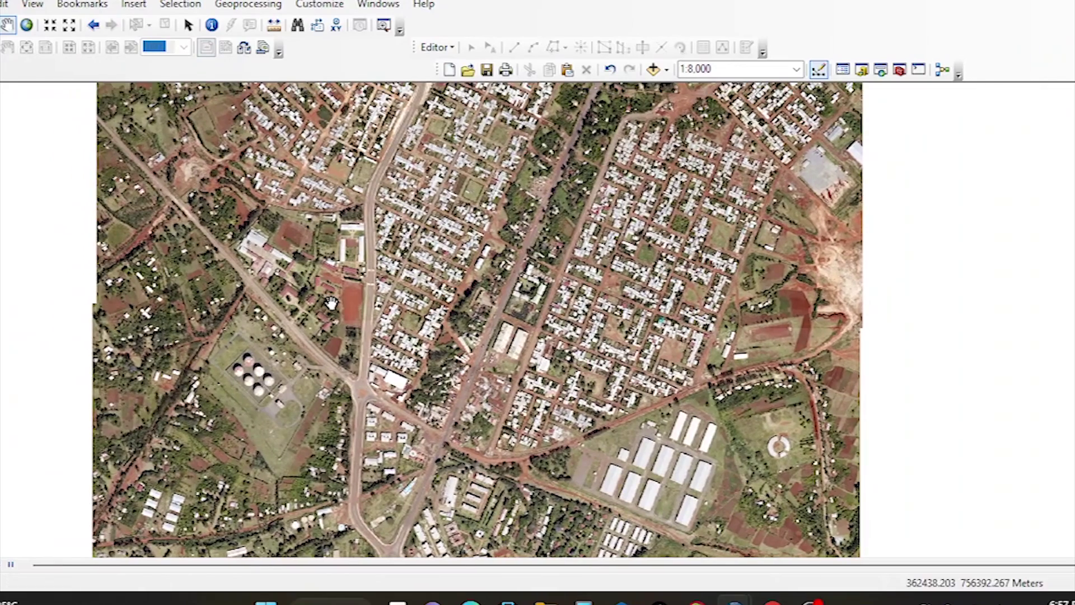
scroll(455, 257, "down", 2)
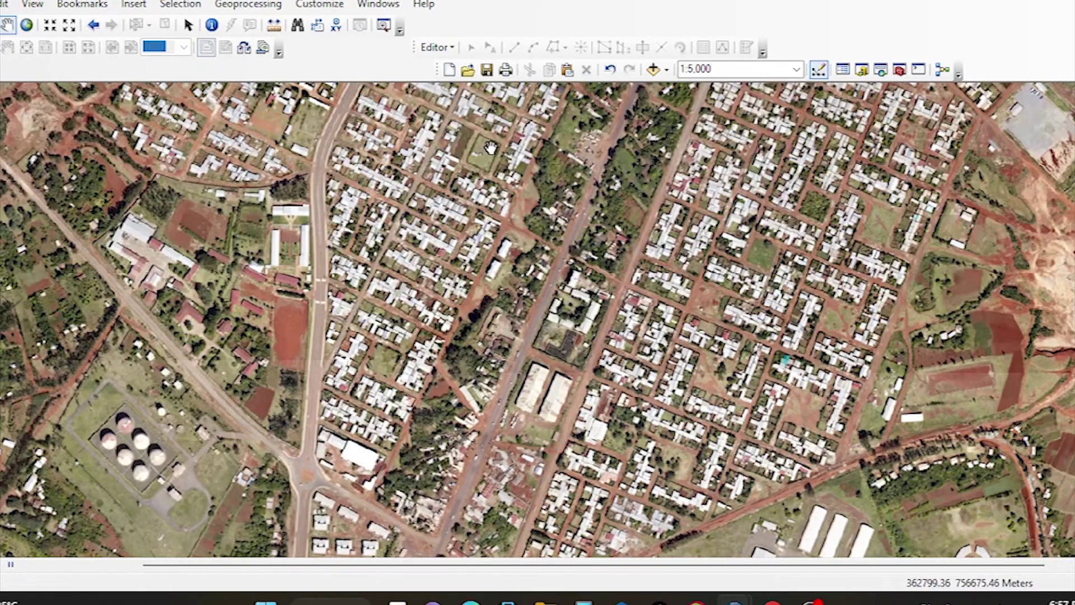
scroll(417, 264, "up", 1)
scroll(417, 265, "up", 1)
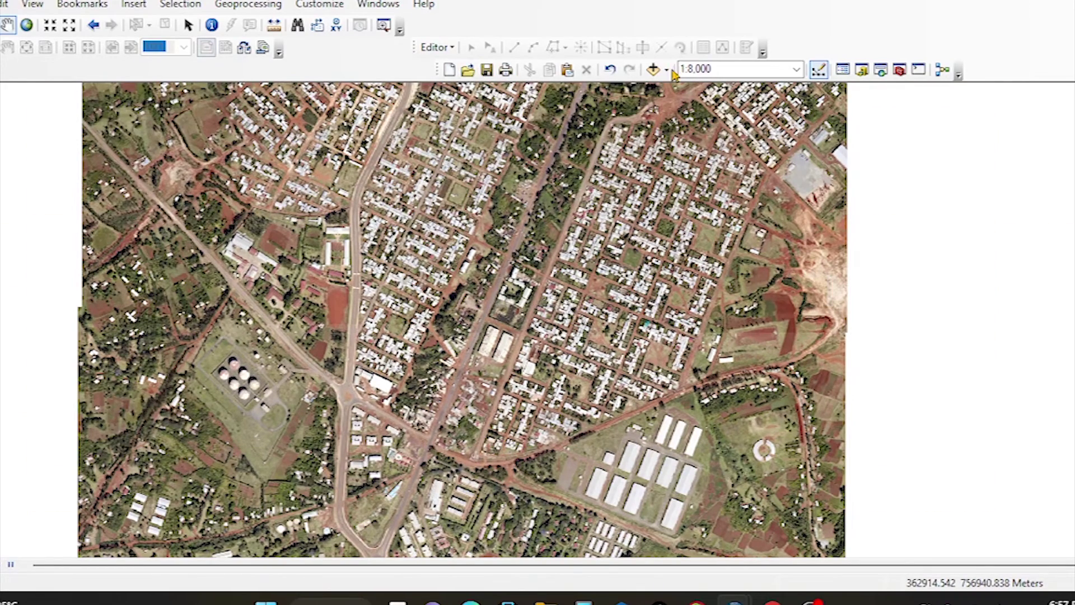
Reopen the Catalog, pan around the mosaic, then cancel closing the untitled map.
left_click(862, 71)
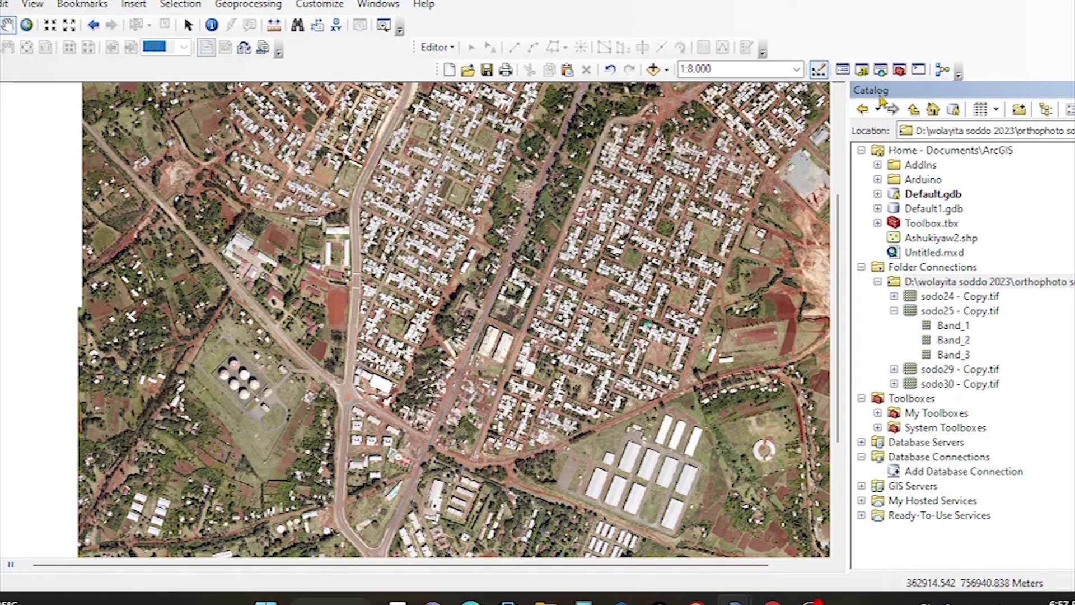
left_click_drag(829, 112, 626, 215)
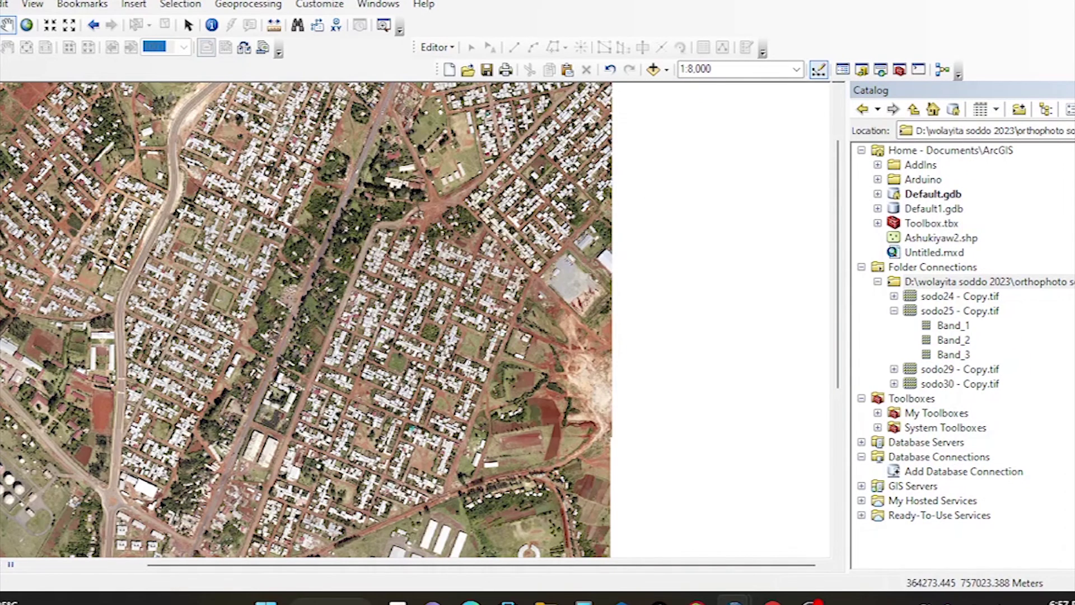
left_click_drag(320, 224, 457, 246)
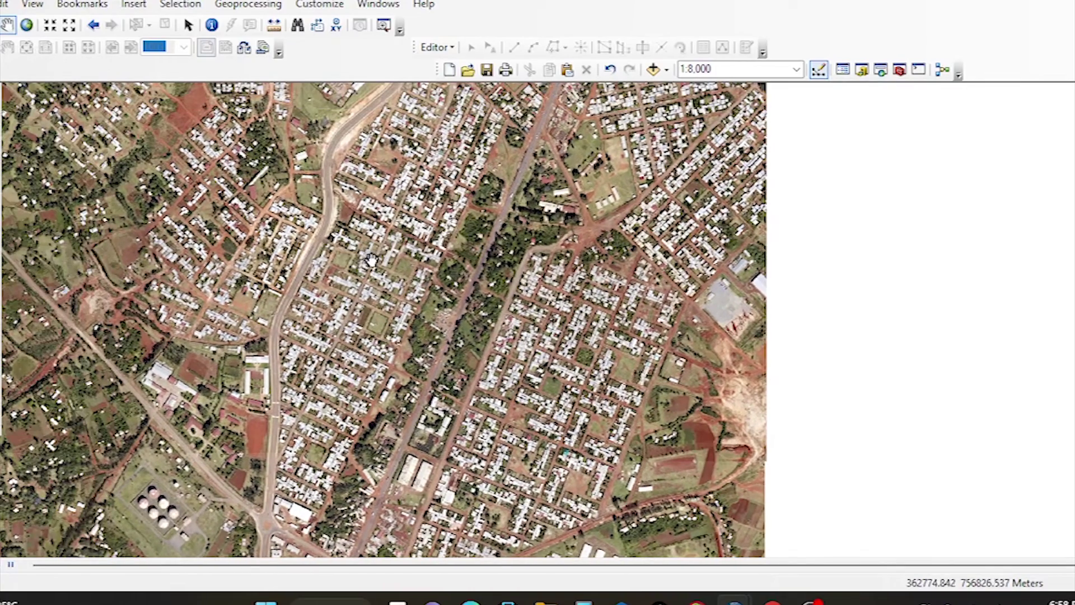
left_click_drag(311, 251, 390, 258)
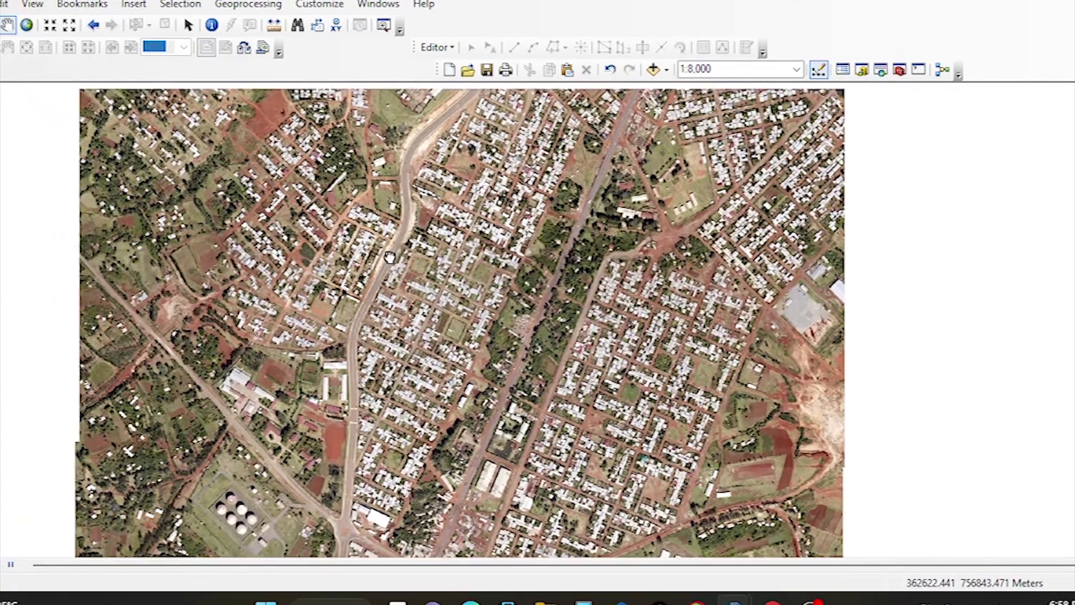
scroll(390, 255, "down", 1)
scroll(392, 252, "up", 2)
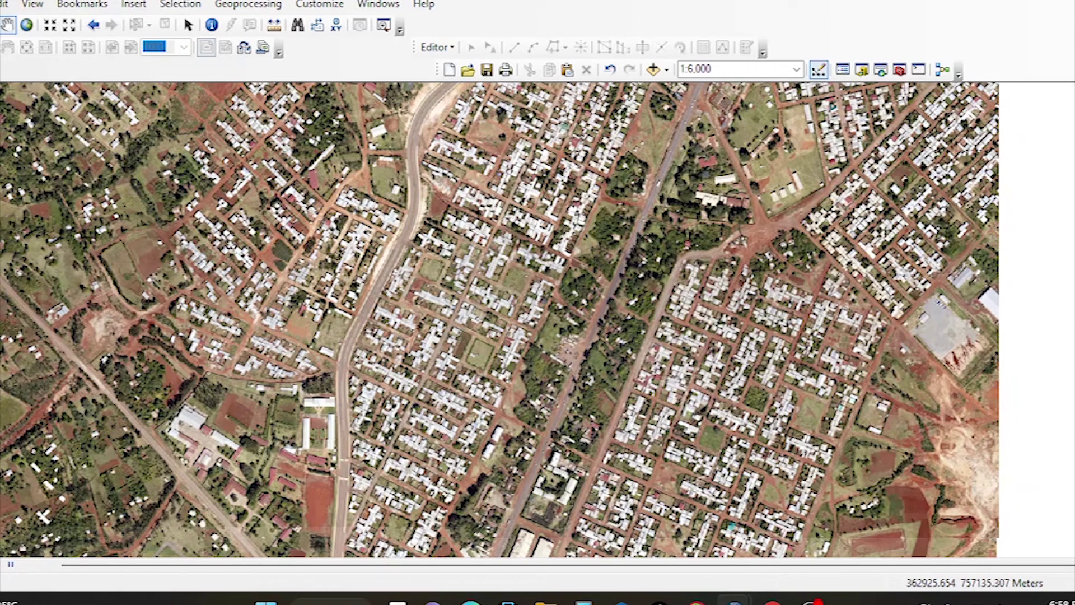
key("alt+F4")
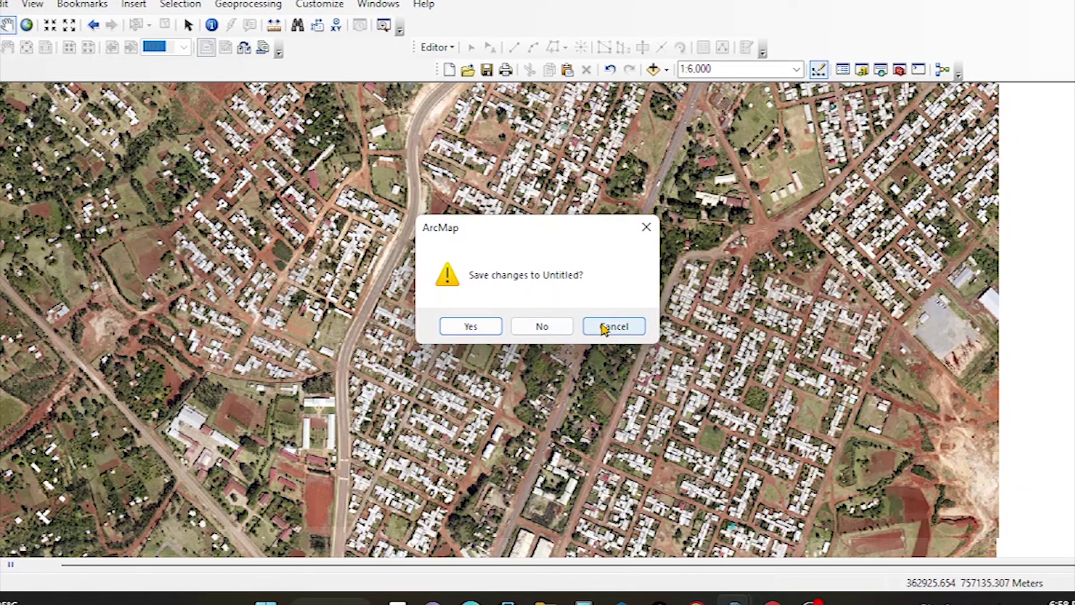
left_click(601, 327)
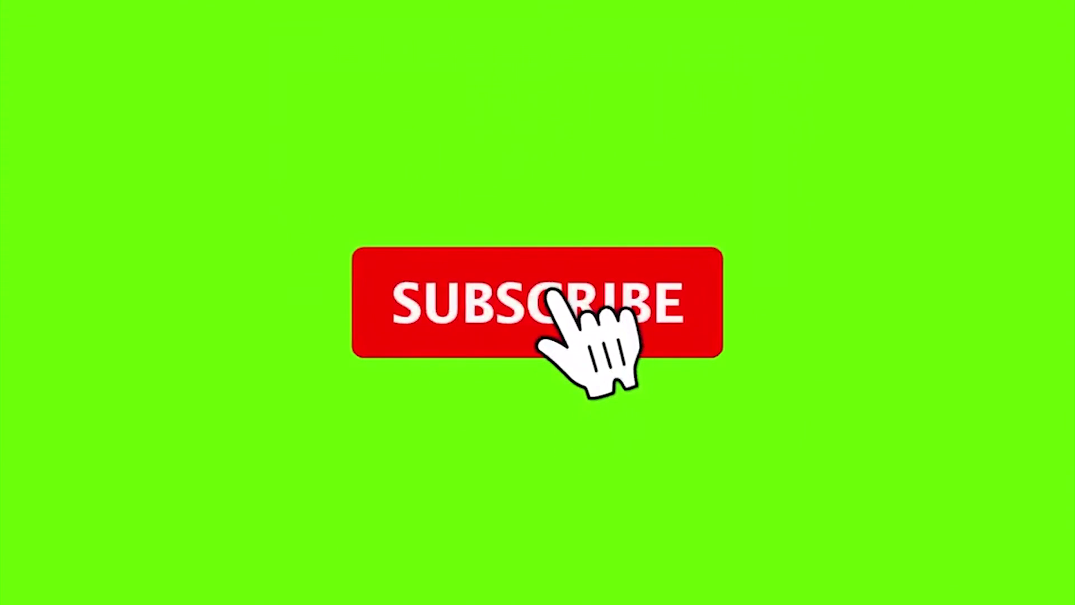